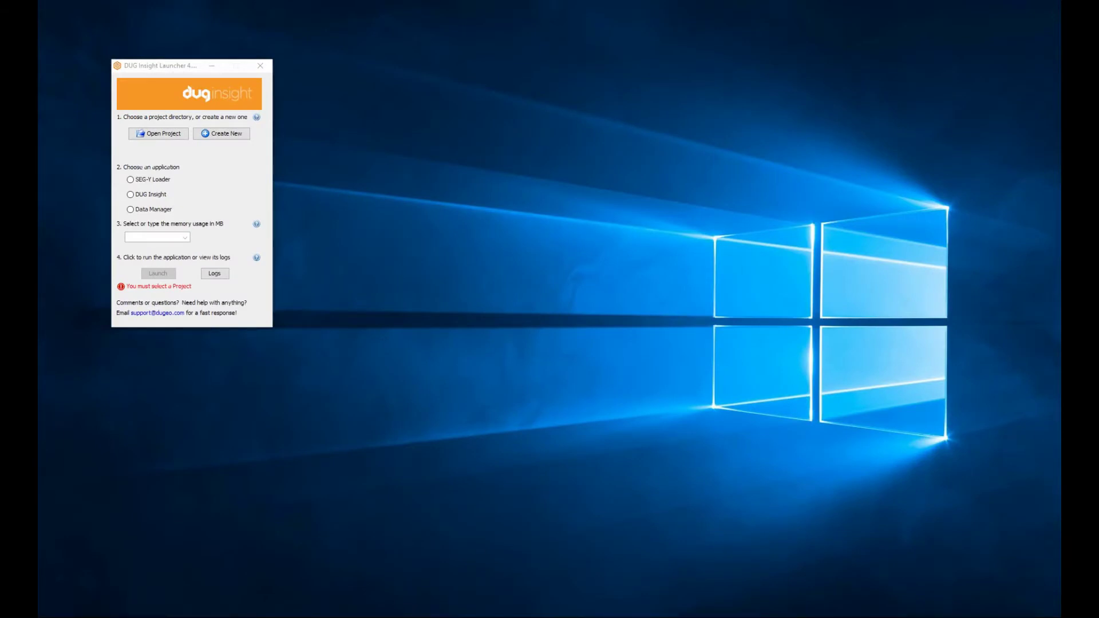
Point the launcher at the Oliver project folder inside DATAM and select SEG-Y Loader
{"action": "left_click", "coordinate": [146, 135]}
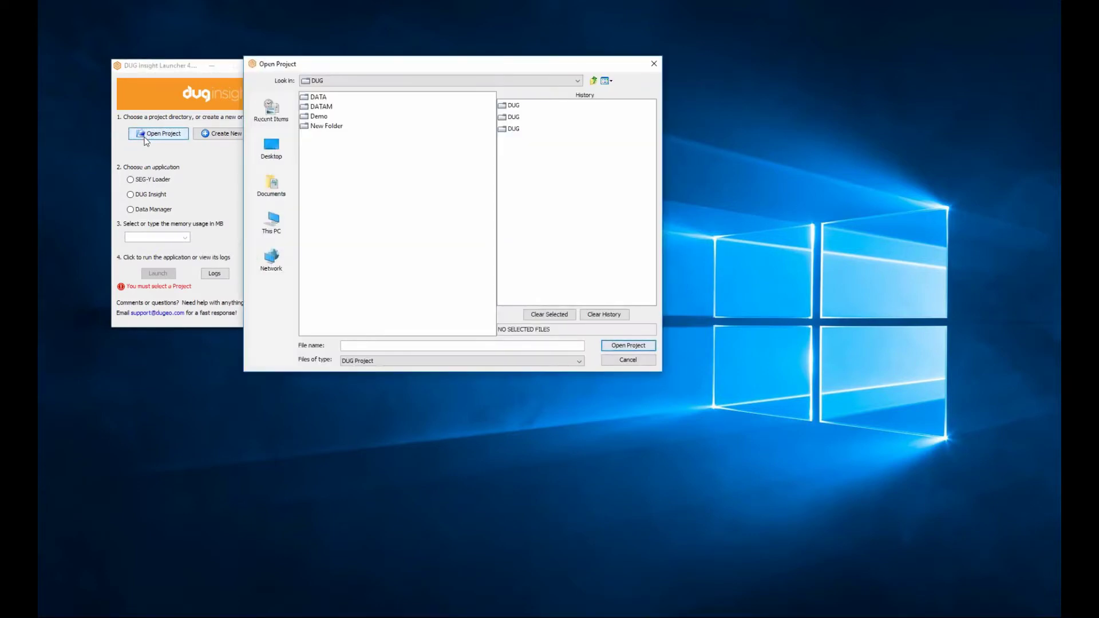
{"action": "double_click", "coordinate": [321, 107]}
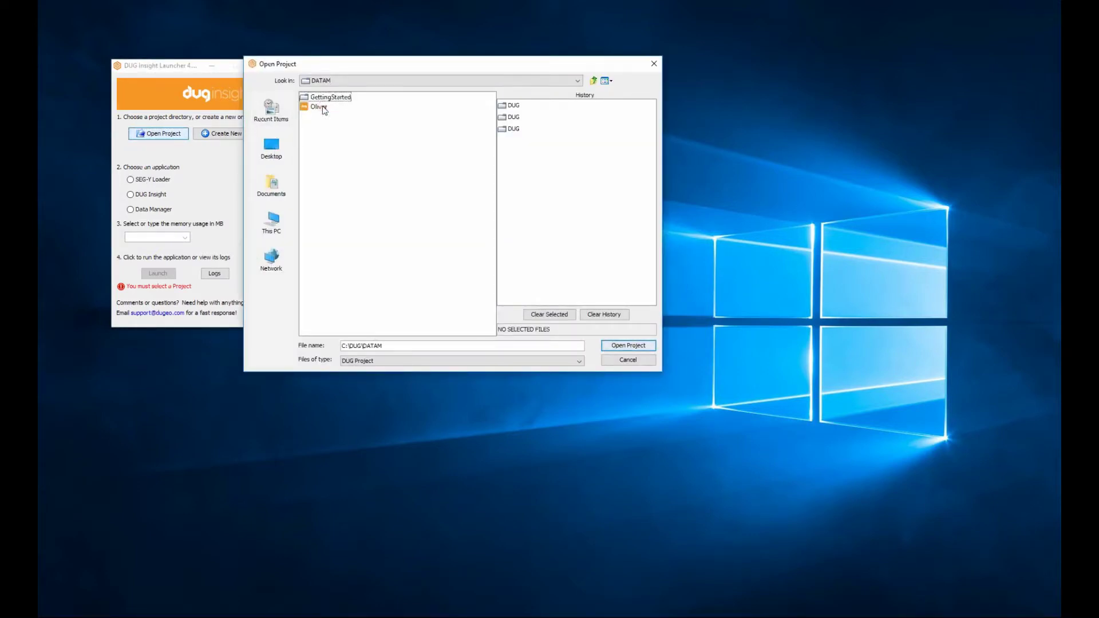
{"action": "double_click", "coordinate": [319, 107]}
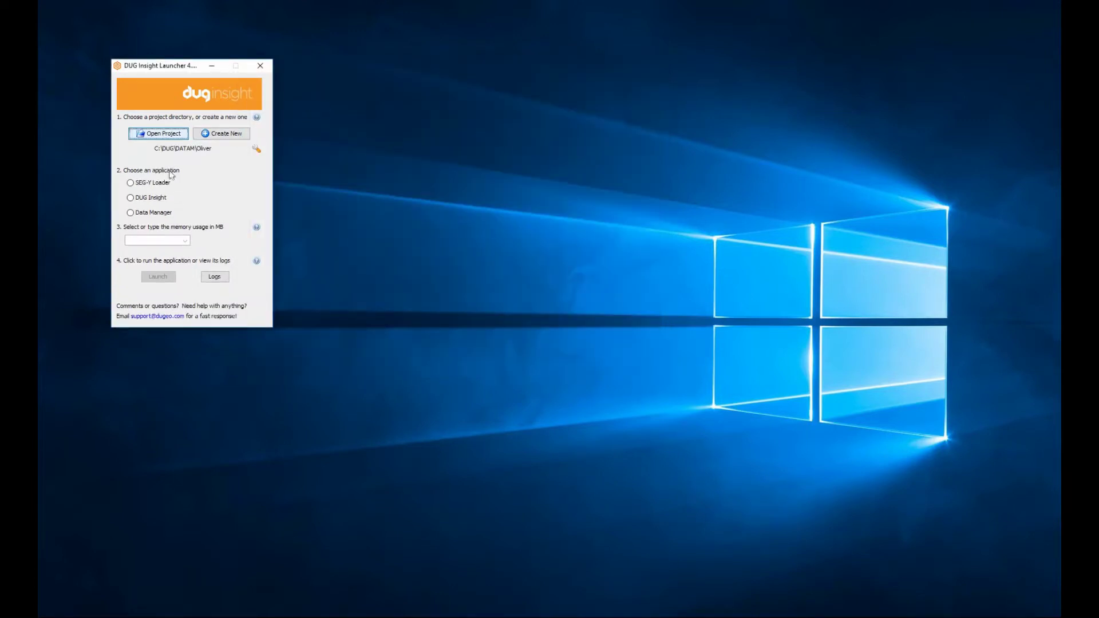
{"action": "left_click", "coordinate": [153, 183]}
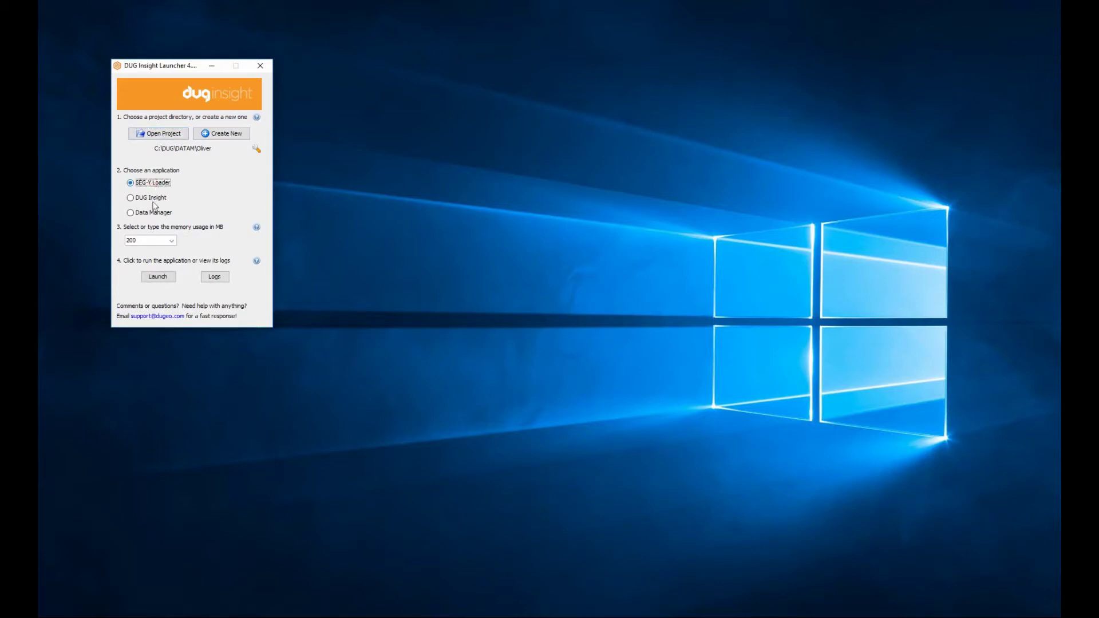
Launch the SEG-Y Loader with memory left at 200 MB
{"action": "left_click", "coordinate": [172, 241]}
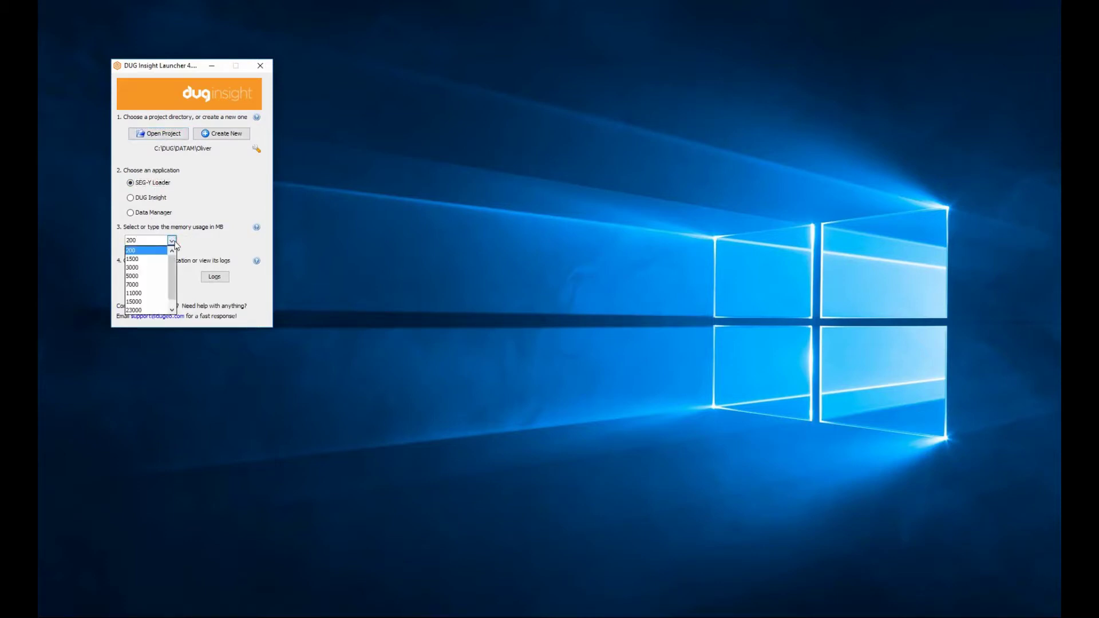
{"action": "left_click", "coordinate": [172, 242]}
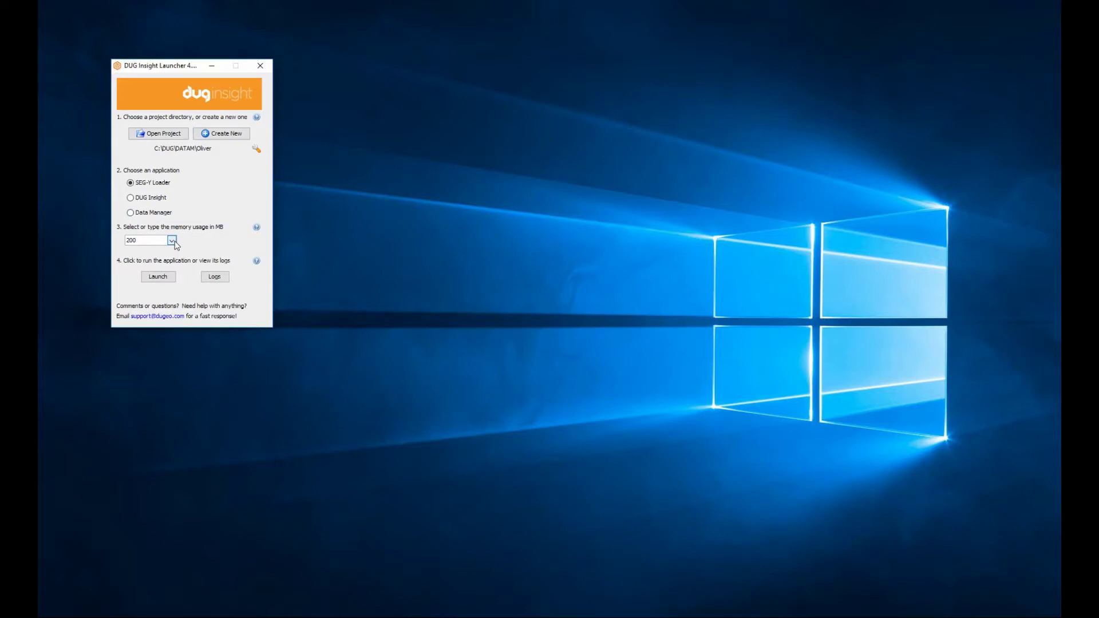
{"action": "left_click", "coordinate": [172, 278]}
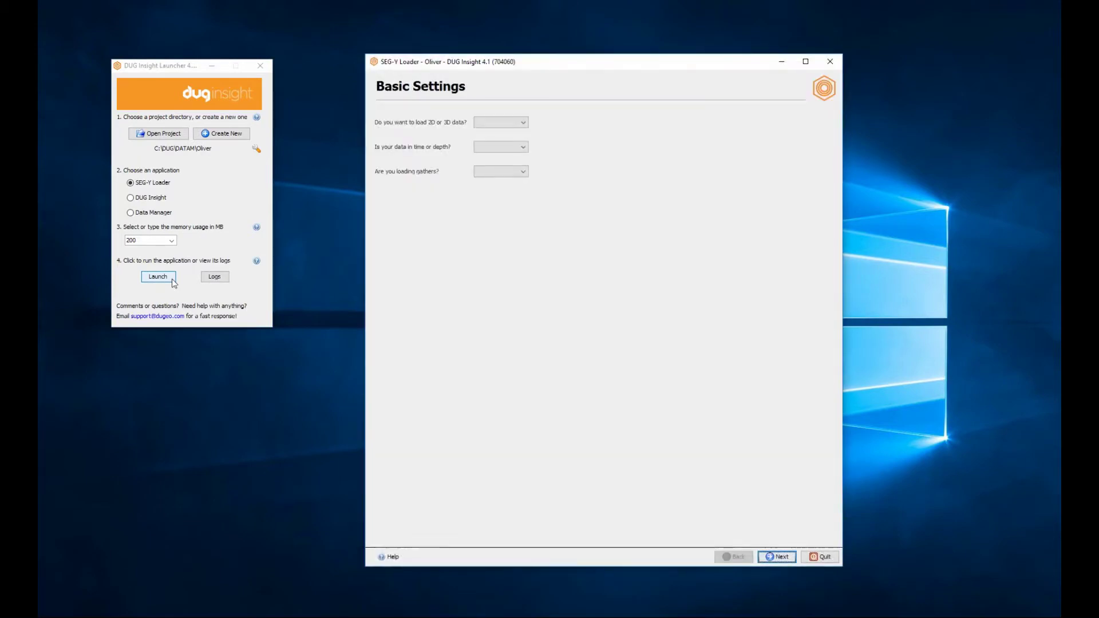
Choose 3D Volume, Time and no gathers, then move to file selection
{"action": "left_click", "coordinate": [504, 123]}
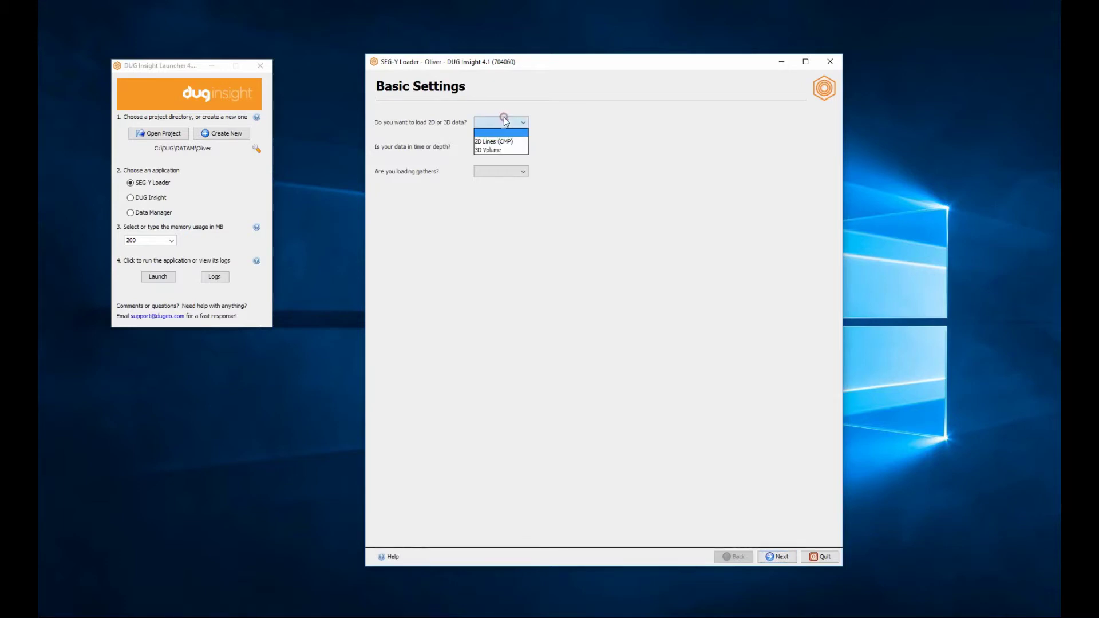
{"action": "left_click", "coordinate": [498, 152]}
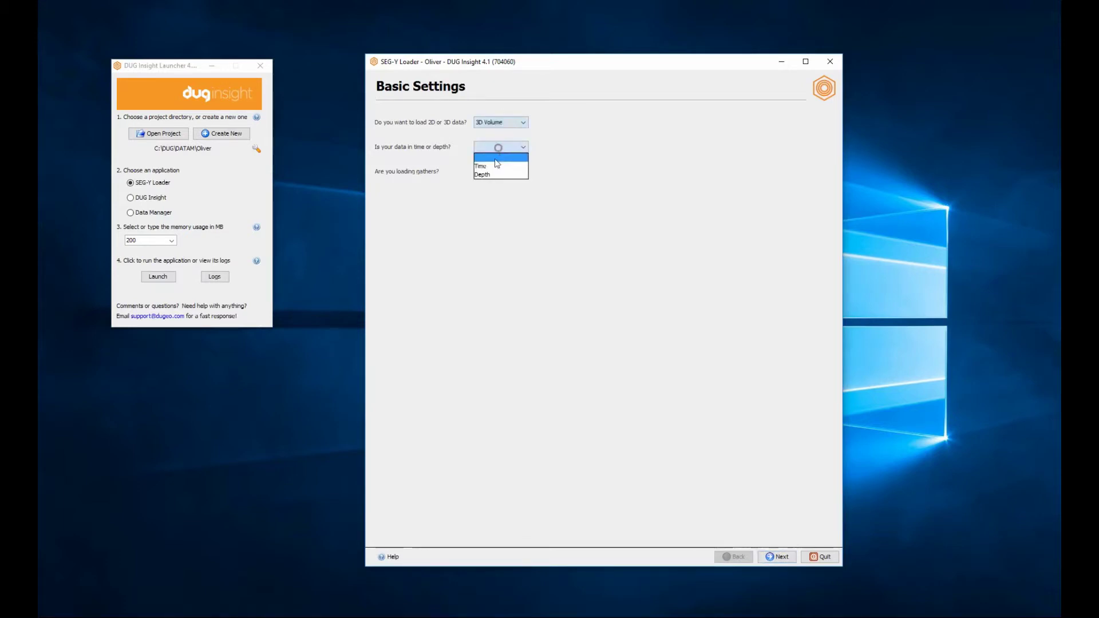
{"action": "left_click", "coordinate": [490, 165]}
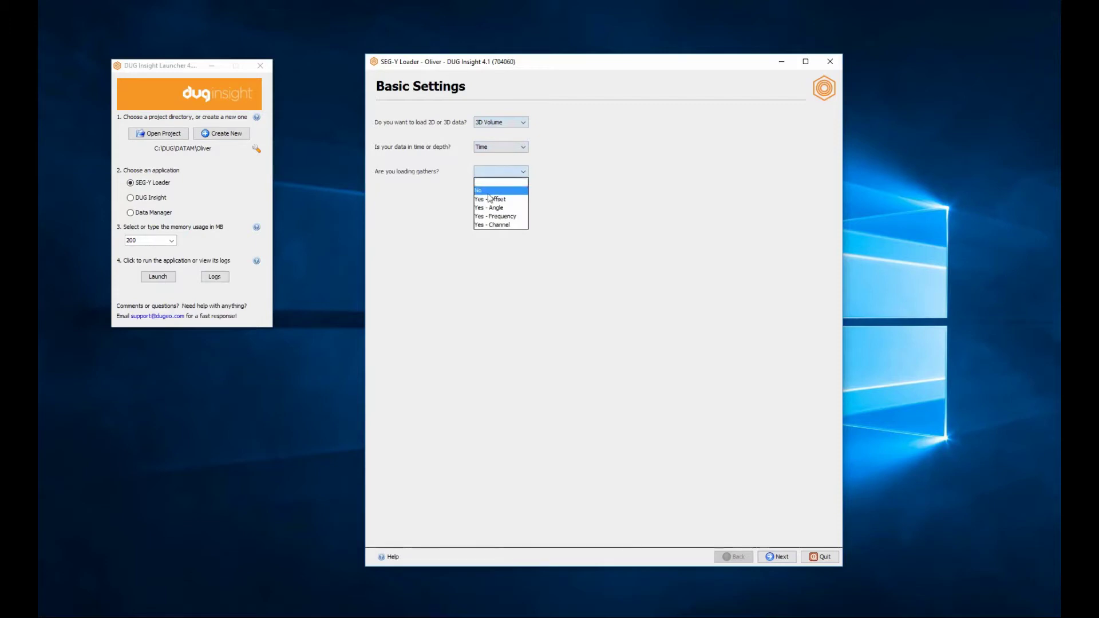
{"action": "left_click", "coordinate": [485, 190]}
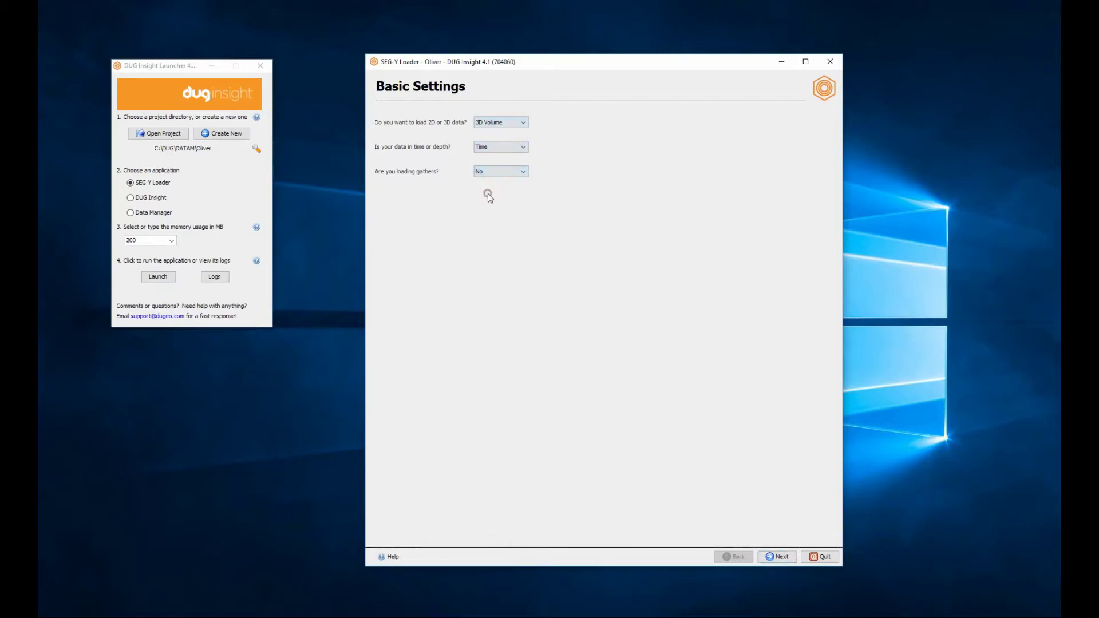
{"action": "left_click", "coordinate": [780, 562]}
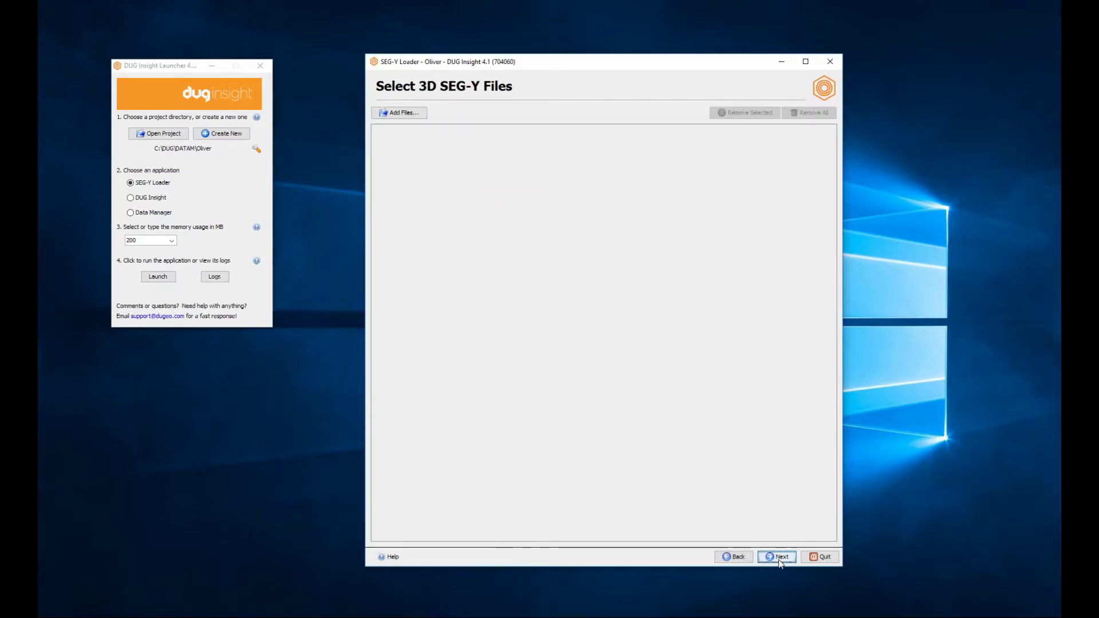
Add Oliver_Mid_15-30.sgy from recent files and advance to header byte mapping
{"action": "left_click", "coordinate": [421, 115]}
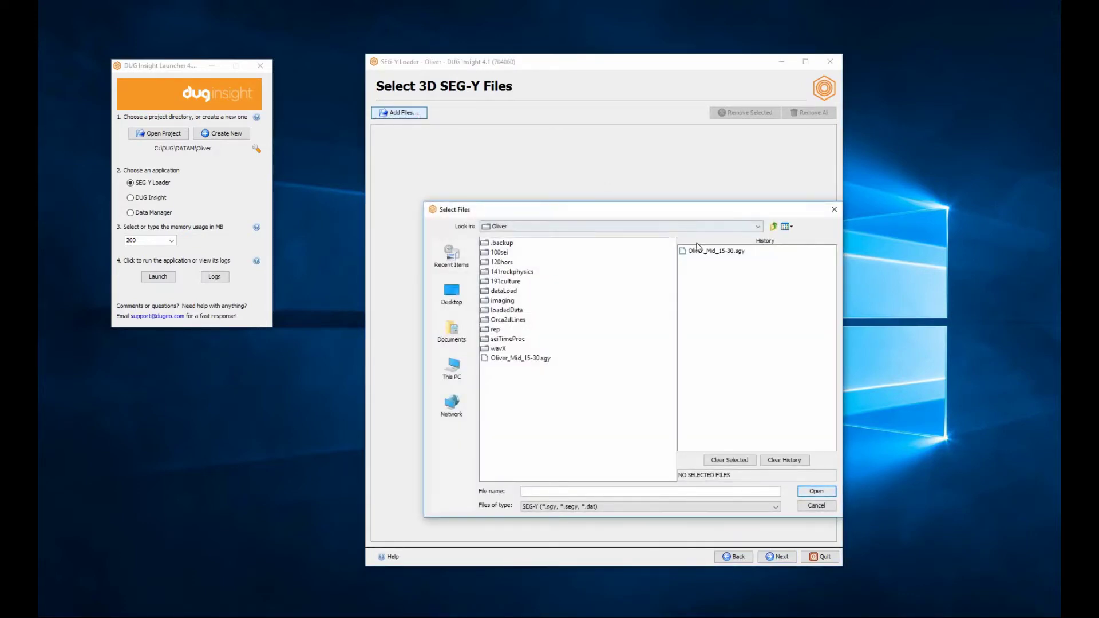
{"action": "left_click", "coordinate": [699, 250]}
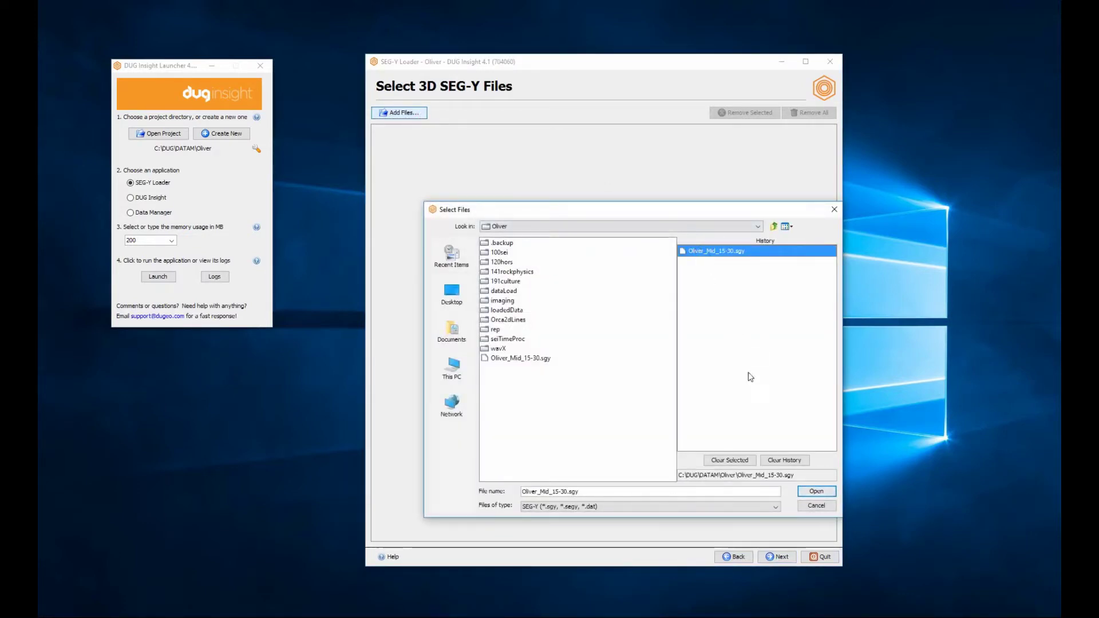
{"action": "left_click", "coordinate": [812, 491]}
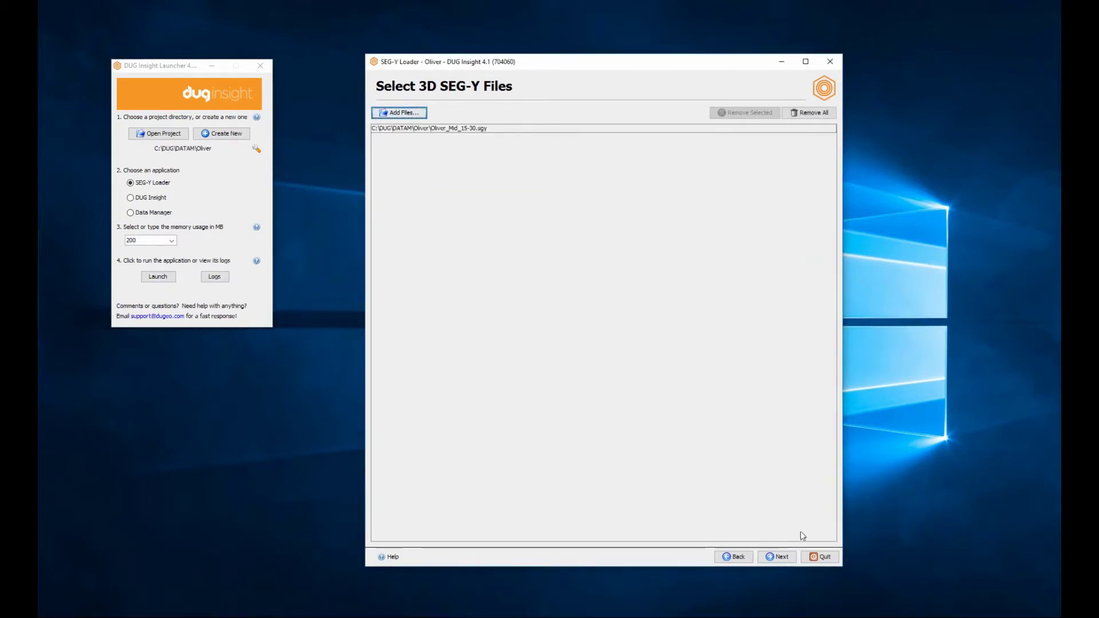
{"action": "left_click", "coordinate": [778, 557]}
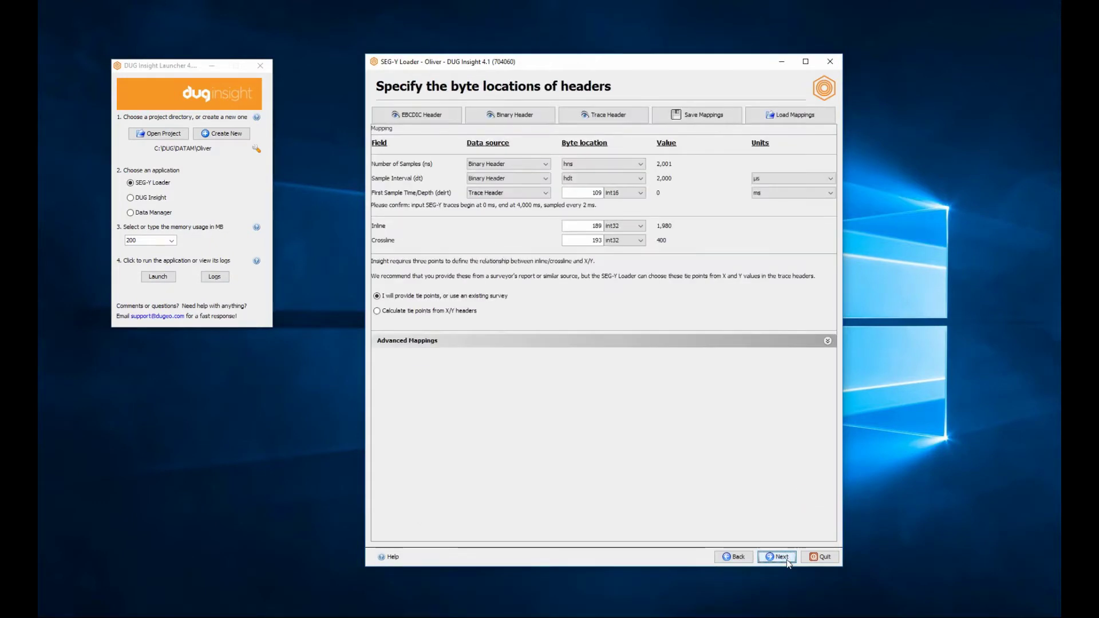
Review the EBCDIC and binary headers side by side, then close the binary header
{"action": "left_click", "coordinate": [421, 116]}
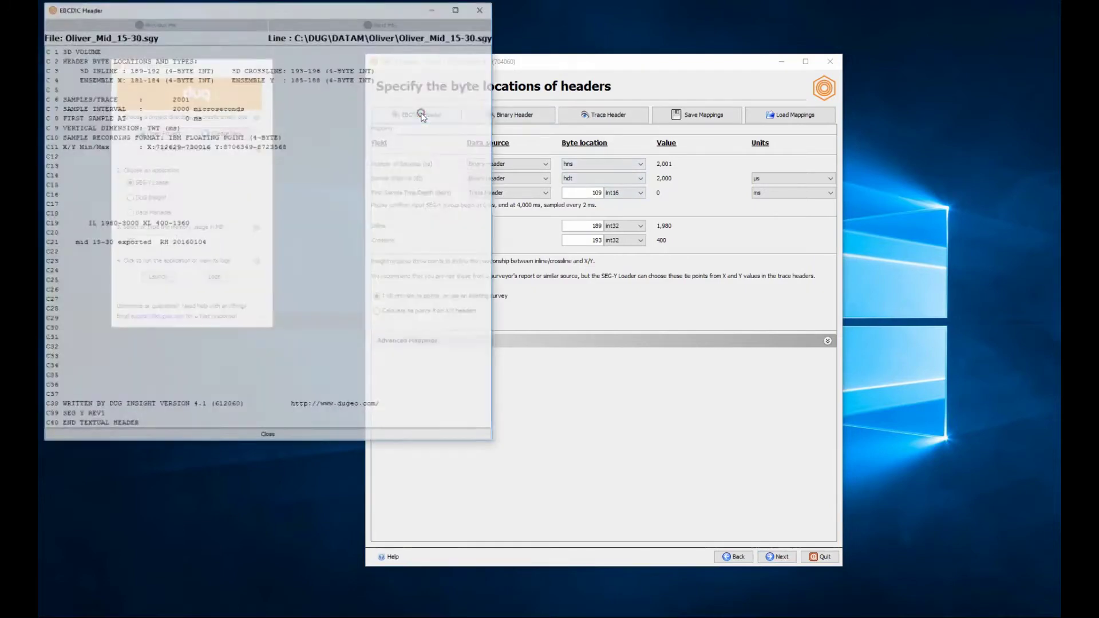
{"action": "left_click_drag", "start_coordinate": [395, 16], "coordinate": [453, 150]}
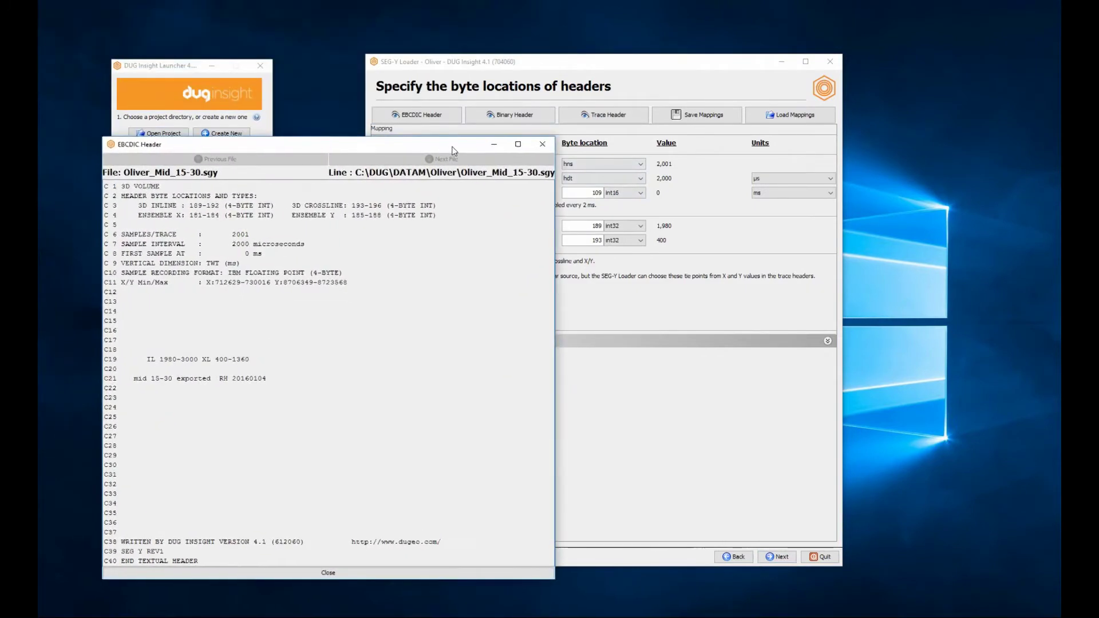
{"action": "left_click", "coordinate": [507, 115]}
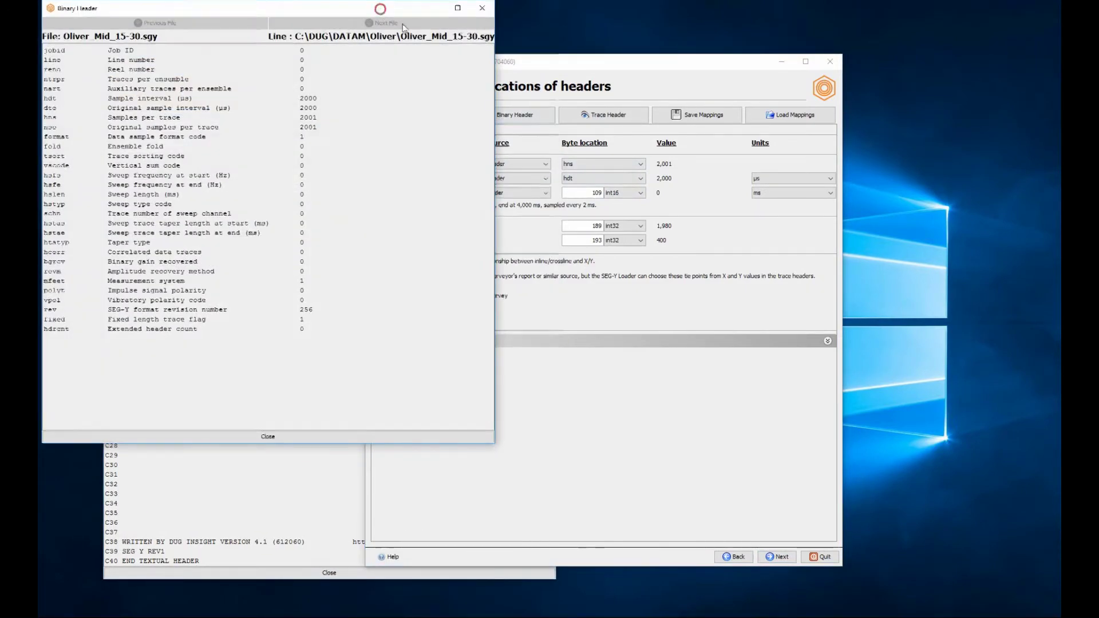
{"action": "left_click_drag", "start_coordinate": [380, 10], "coordinate": [901, 154]}
{"action": "left_click", "coordinate": [352, 144]}
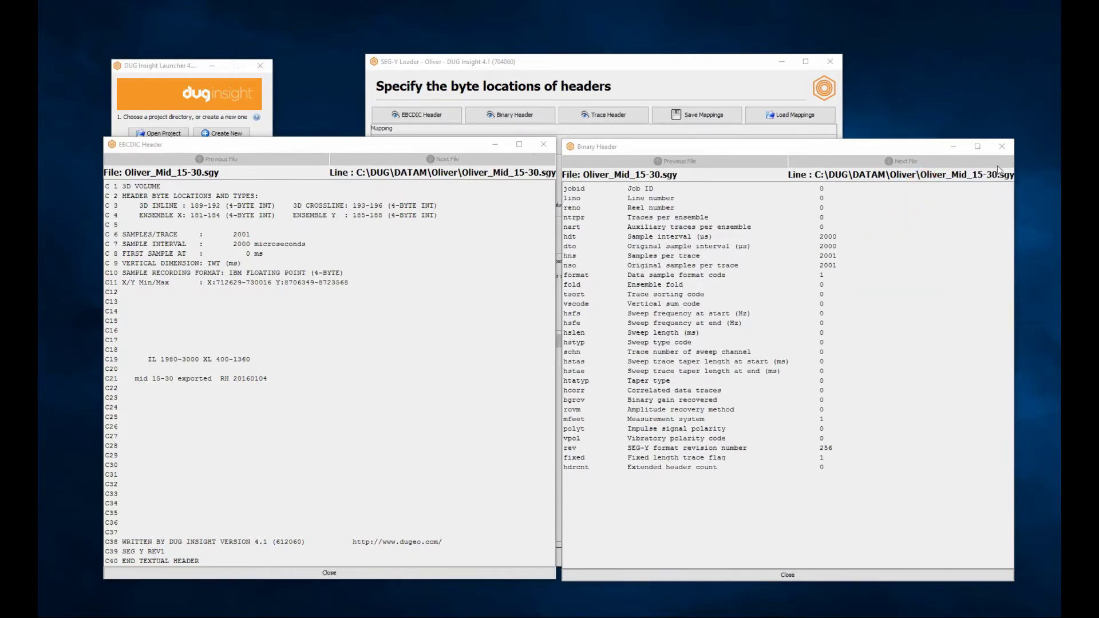
{"action": "left_click", "coordinate": [1003, 147]}
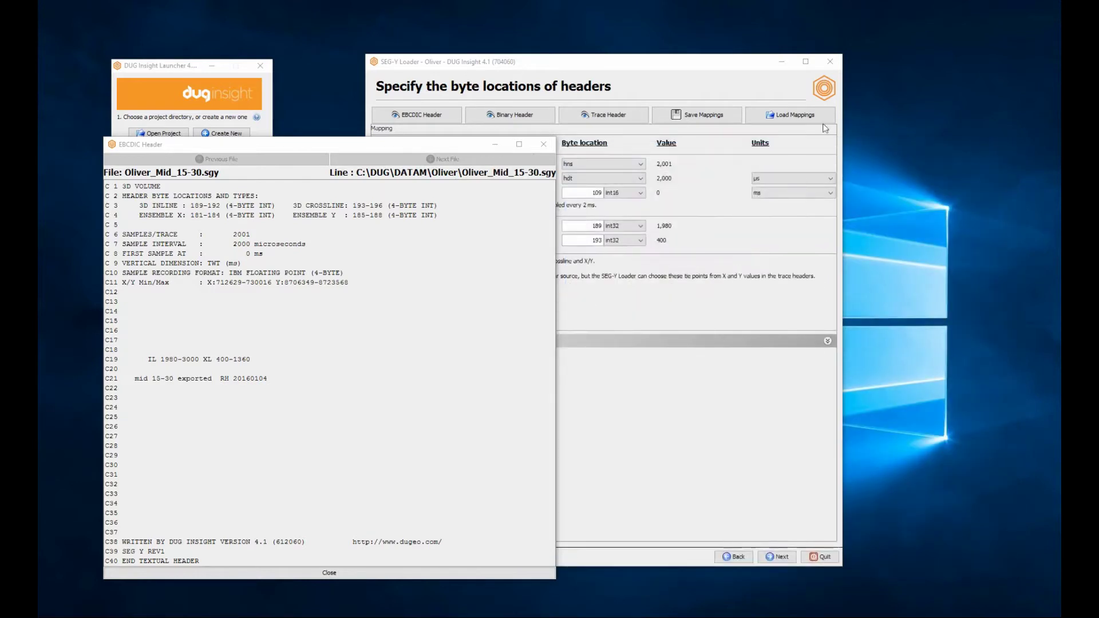
Show the trace headers in an enlarged window with a wider int32 column
{"action": "left_click", "coordinate": [572, 118]}
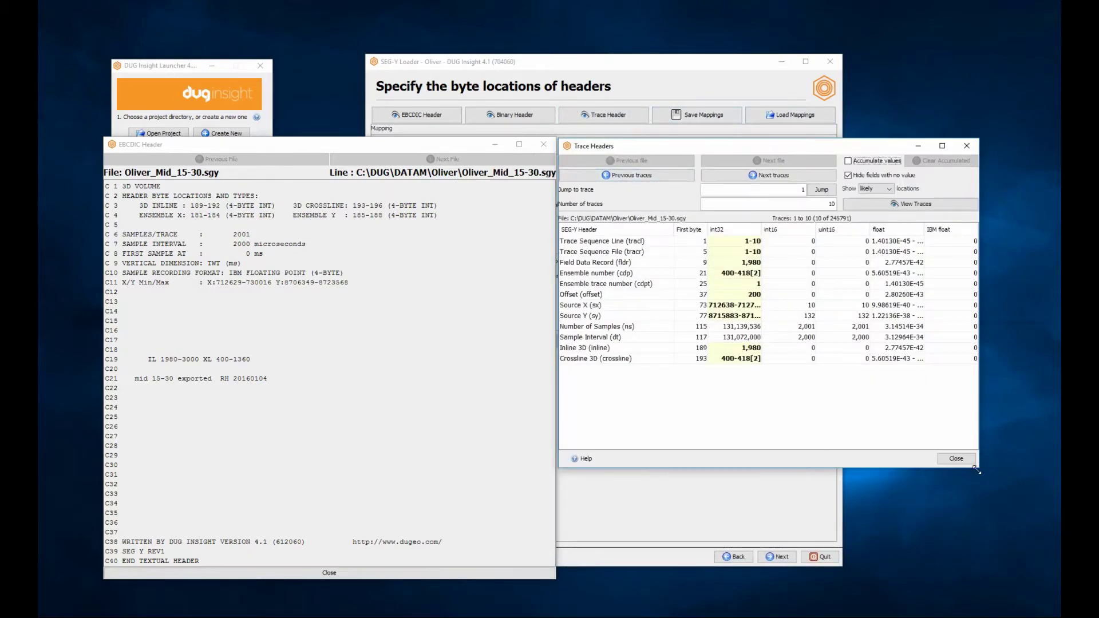
{"action": "left_click_drag", "start_coordinate": [977, 471], "coordinate": [1001, 579]}
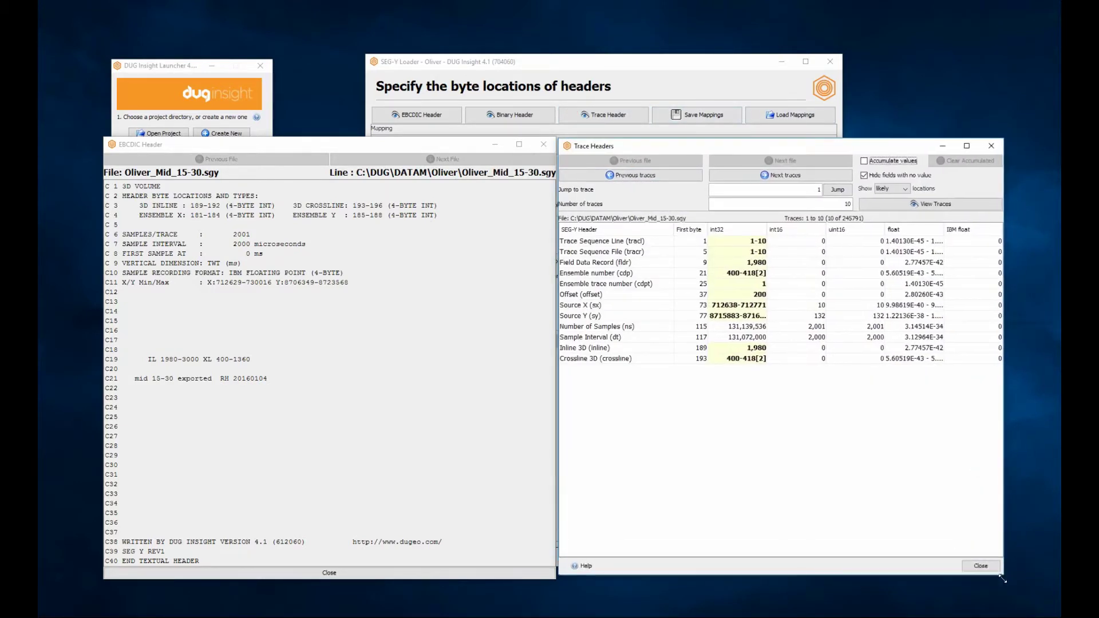
{"action": "left_click_drag", "start_coordinate": [1002, 579], "coordinate": [1002, 583]}
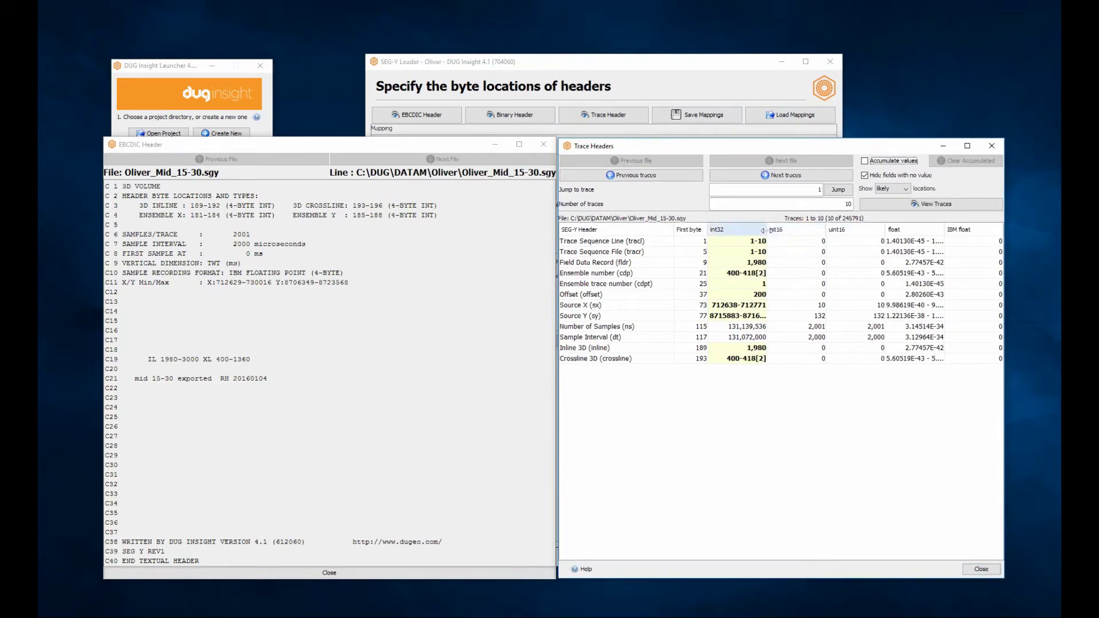
{"action": "left_click_drag", "start_coordinate": [763, 229], "coordinate": [794, 229]}
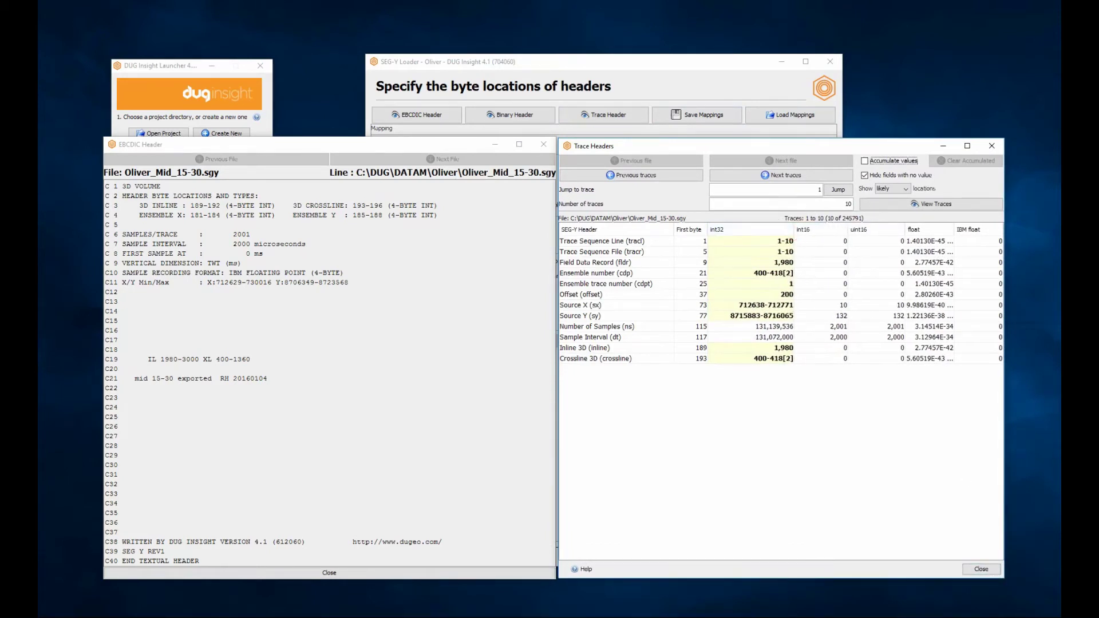
Summarise trace headers over 1, 2, 10, then 100 traces
{"action": "double_click", "coordinate": [848, 203]}
{"action": "type", "text": "1"}
{"action": "left_click", "coordinate": [843, 191]}
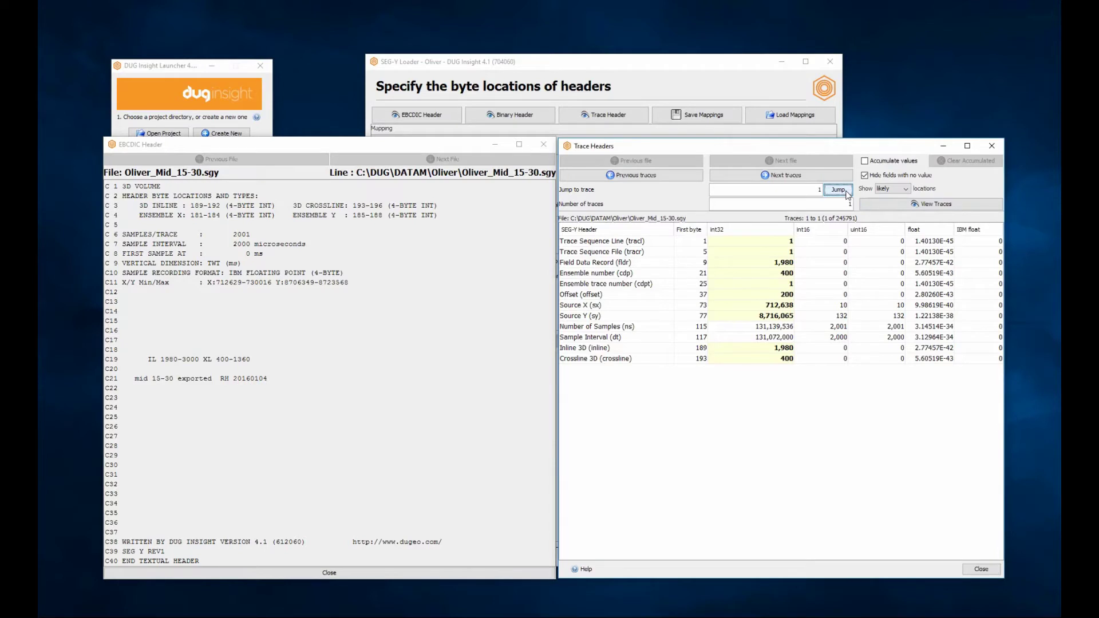
{"action": "double_click", "coordinate": [848, 203]}
{"action": "type", "text": "2"}
{"action": "left_click", "coordinate": [840, 191]}
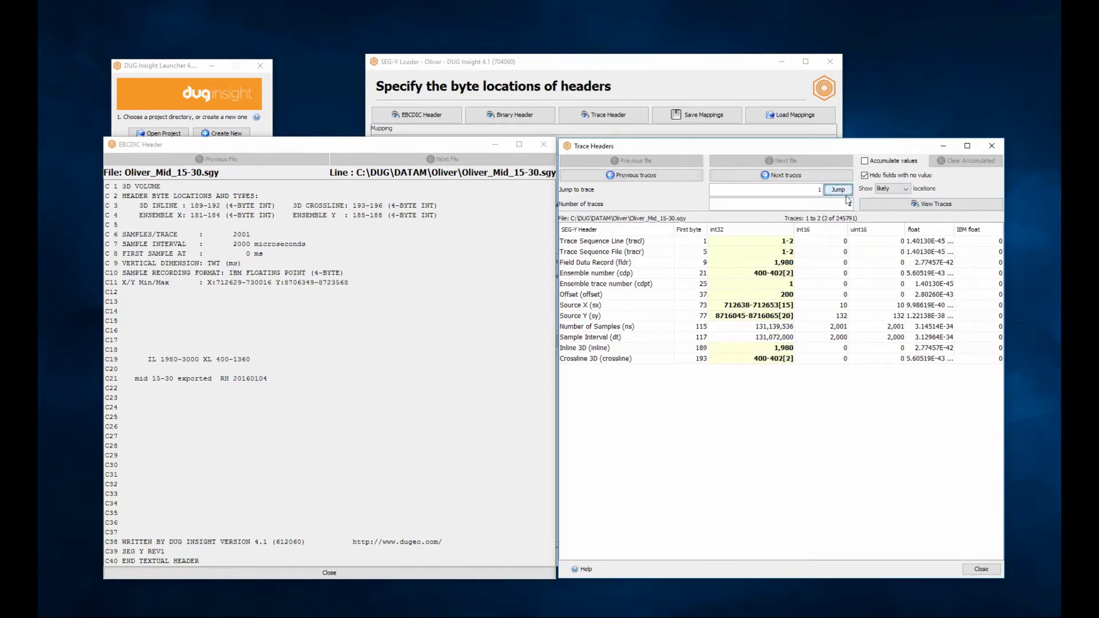
{"action": "double_click", "coordinate": [849, 205]}
{"action": "type", "text": "10"}
{"action": "left_click", "coordinate": [847, 192]}
{"action": "double_click", "coordinate": [849, 204]}
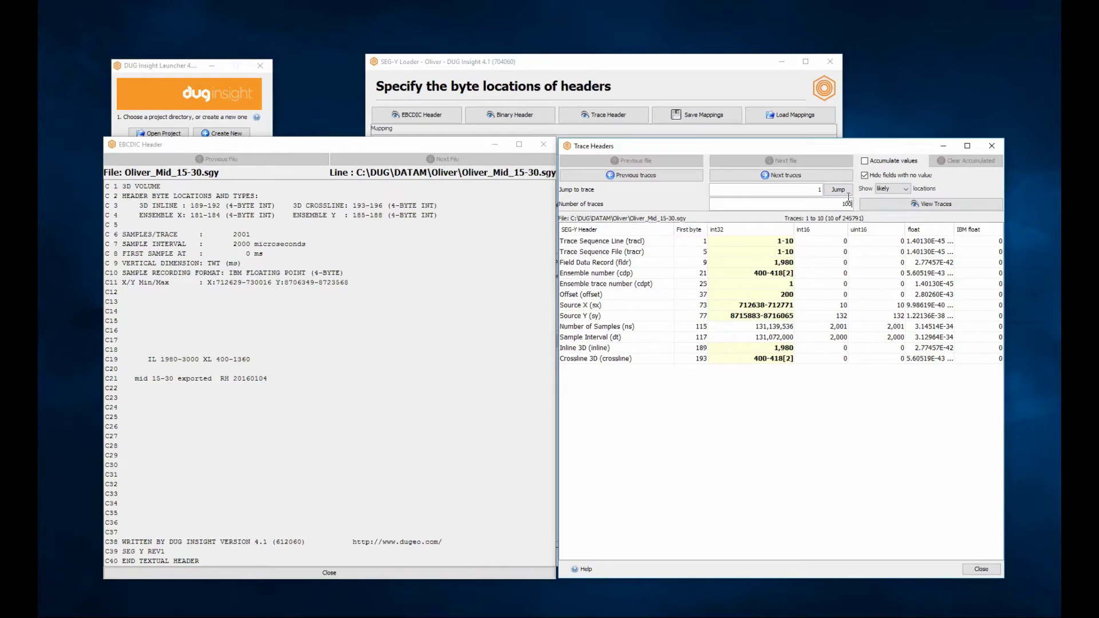
{"action": "left_click", "coordinate": [843, 190]}
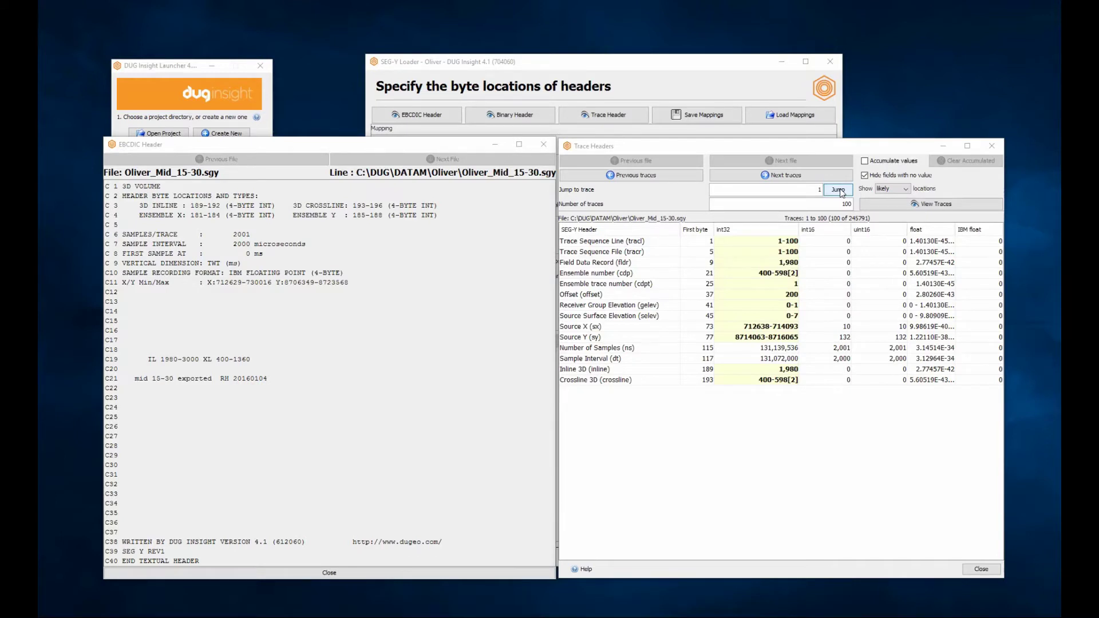
Try standard and all header locations, then keep standard with empty fields hidden
{"action": "left_click", "coordinate": [900, 190]}
{"action": "left_click", "coordinate": [899, 207]}
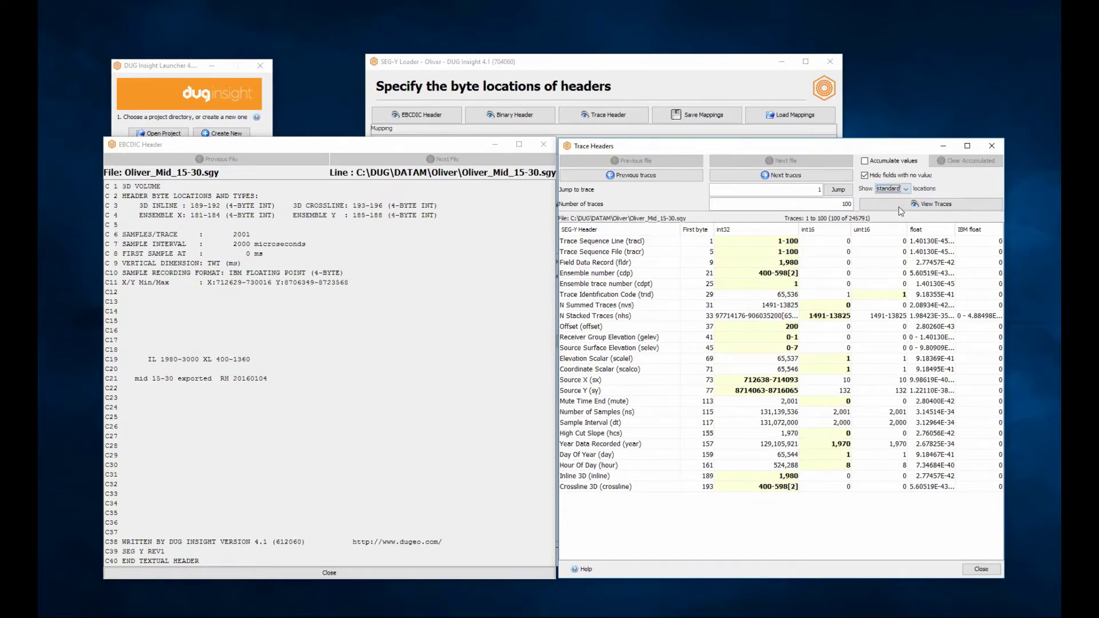
{"action": "left_click", "coordinate": [899, 191]}
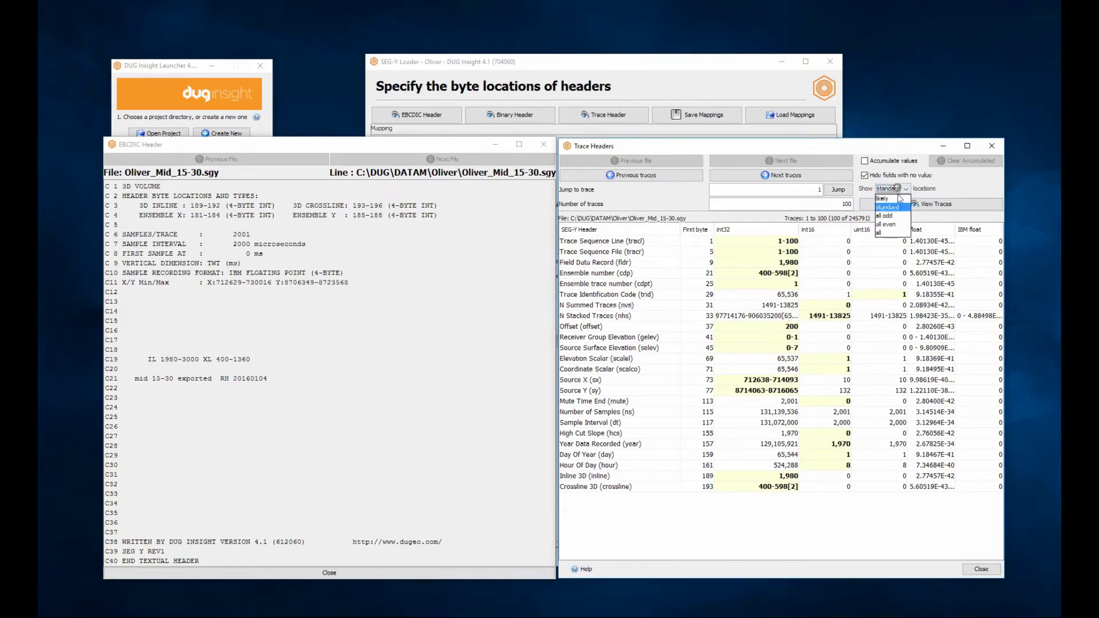
{"action": "left_click", "coordinate": [895, 234]}
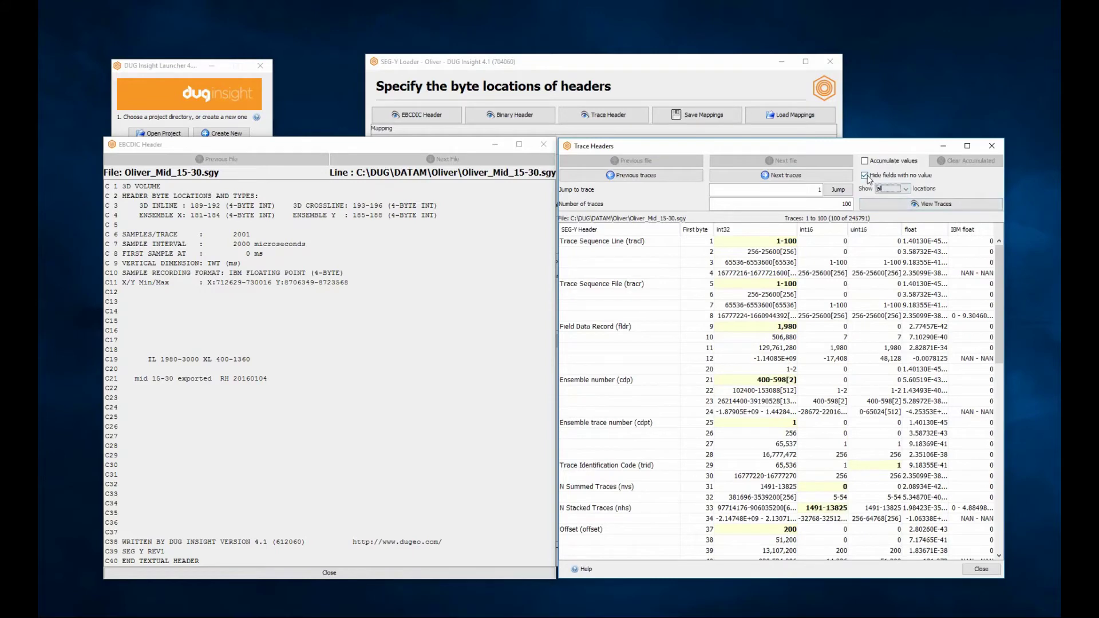
{"action": "left_click", "coordinate": [865, 176]}
{"action": "left_click_drag", "start_coordinate": [1000, 263], "coordinate": [992, 516]}
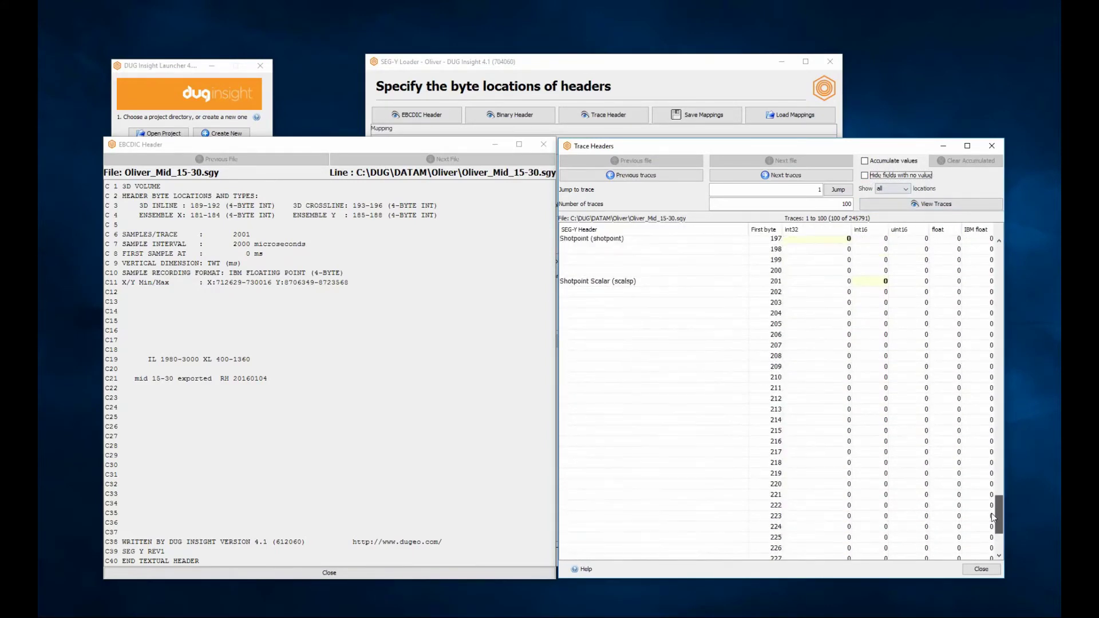
{"action": "left_click_drag", "start_coordinate": [994, 515], "coordinate": [993, 476]}
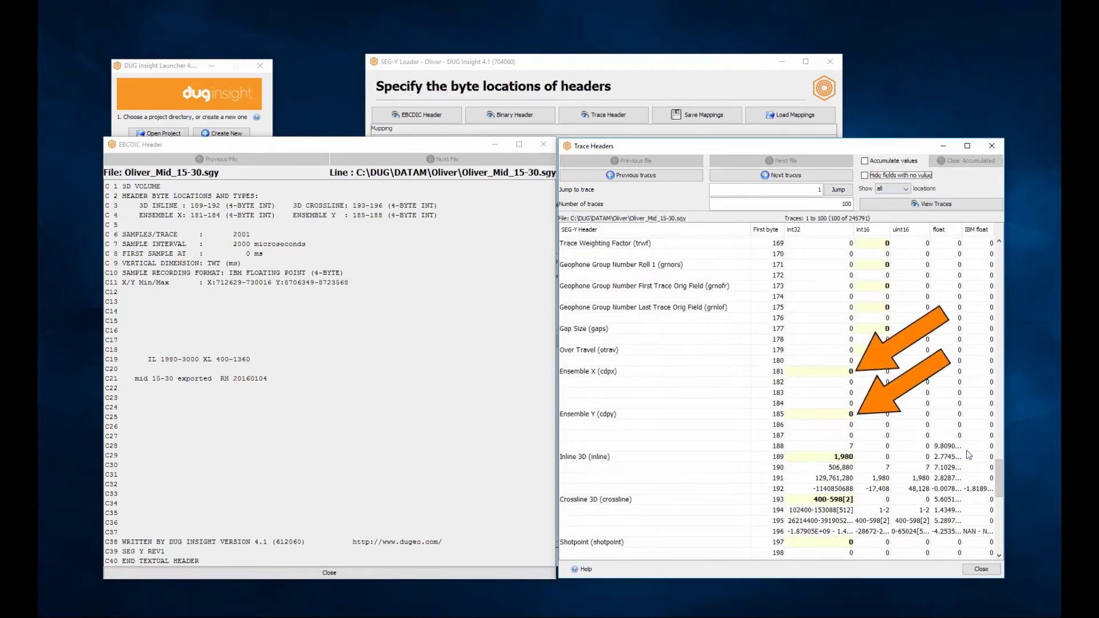
{"action": "left_click", "coordinate": [896, 189]}
{"action": "left_click", "coordinate": [896, 207]}
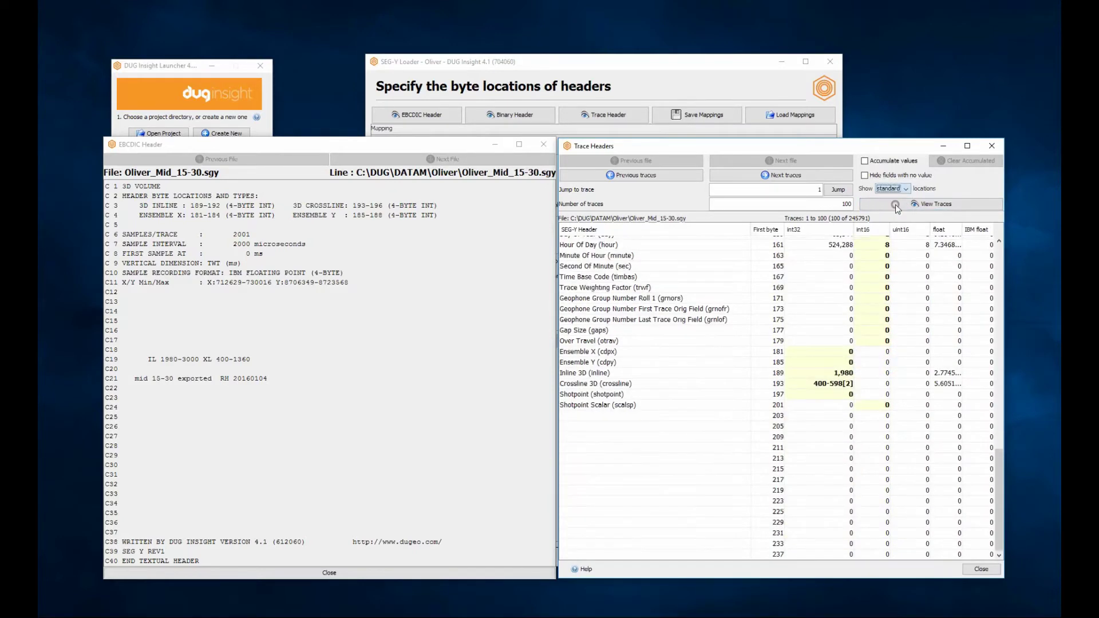
{"action": "left_click", "coordinate": [866, 176]}
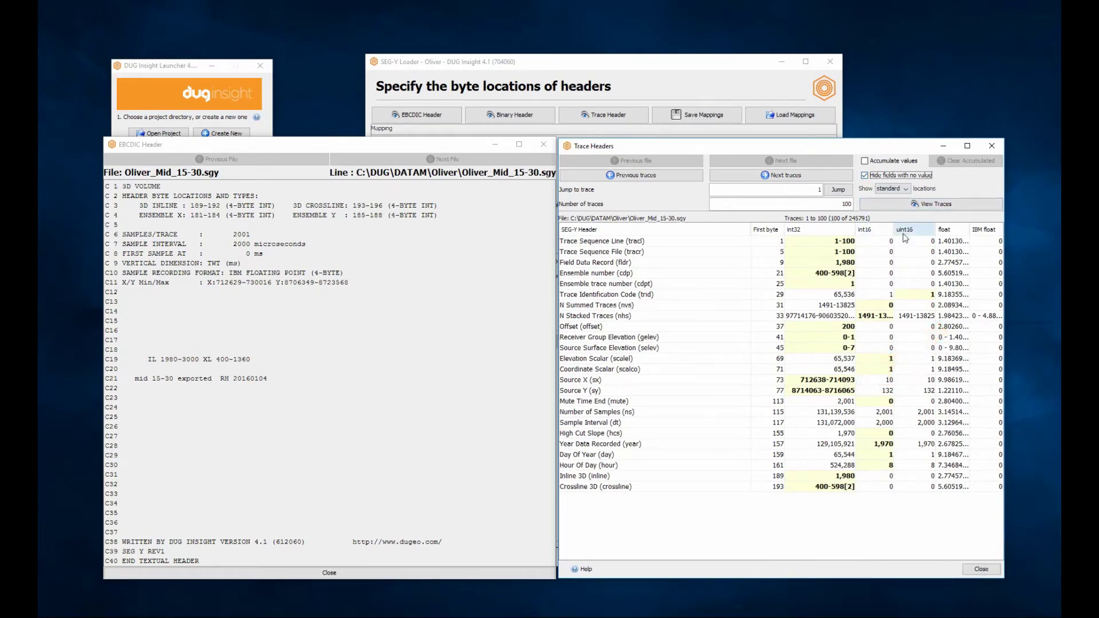
Preview the seismic traces, rescan 999 traces with Hotter colours, then close the preview
{"action": "left_click", "coordinate": [931, 203]}
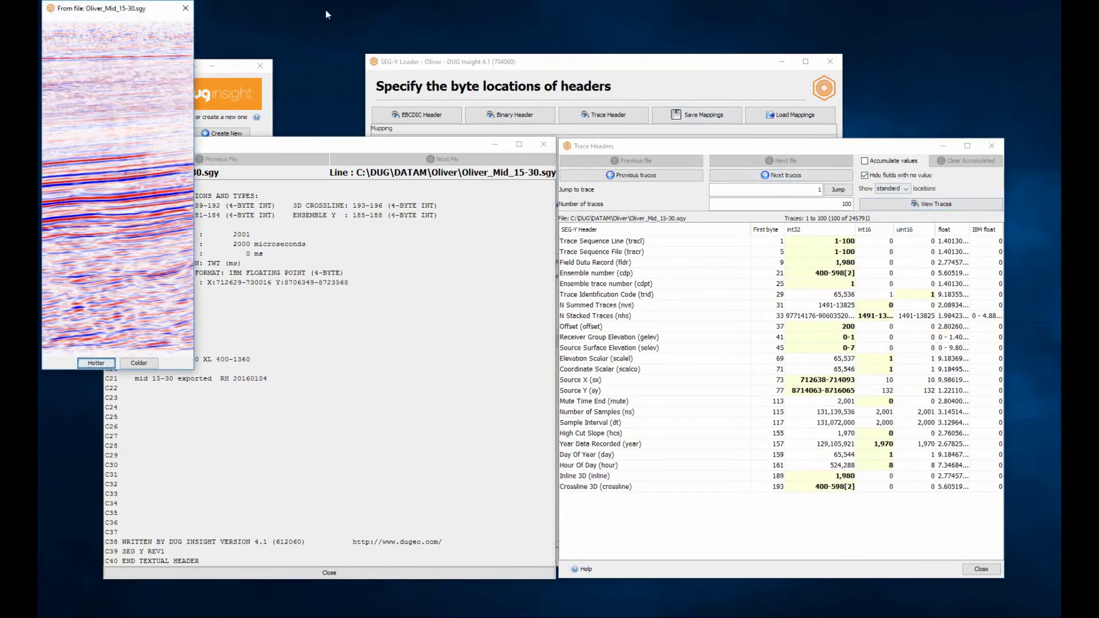
{"action": "left_click_drag", "start_coordinate": [128, 8], "coordinate": [599, 147]}
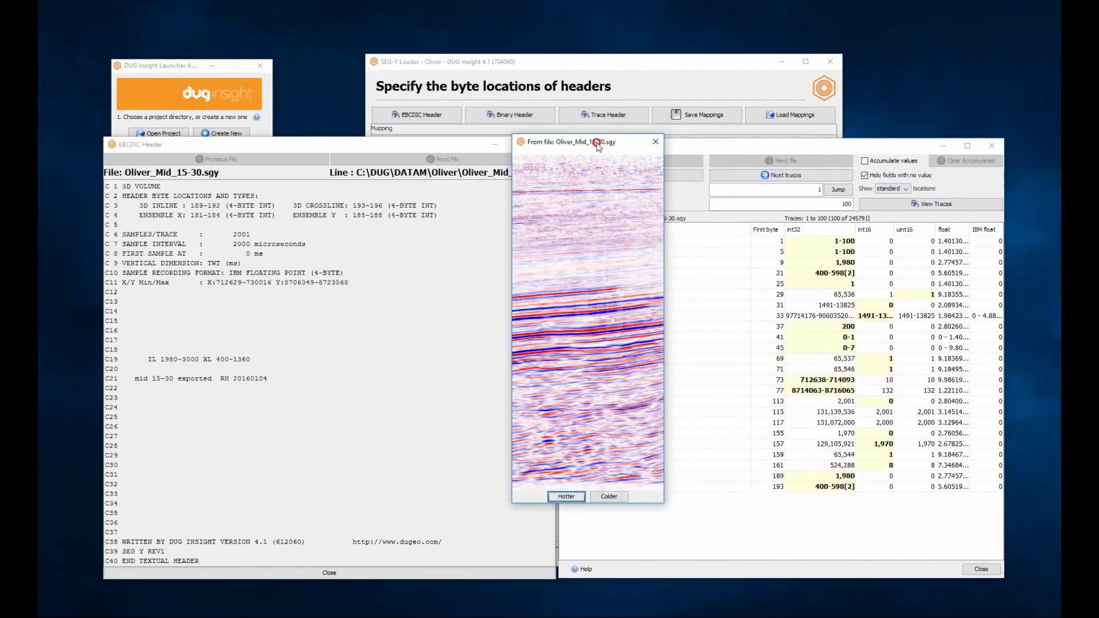
{"action": "left_click", "coordinate": [847, 205]}
{"action": "type", "text": "99"}
{"action": "key", "text": "Return"}
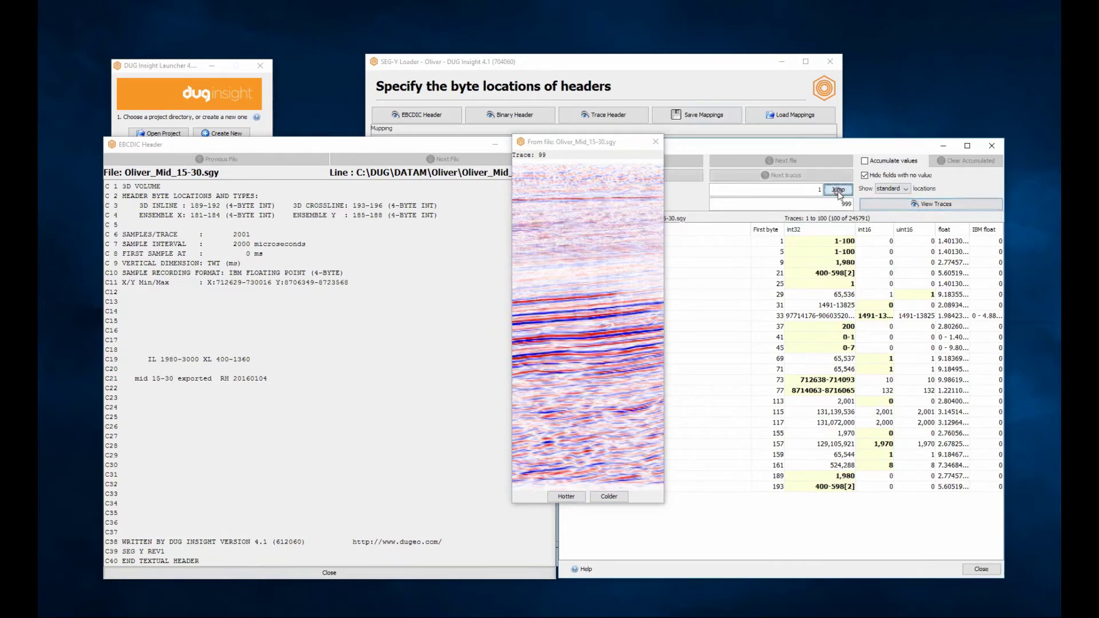
{"action": "left_click", "coordinate": [563, 498]}
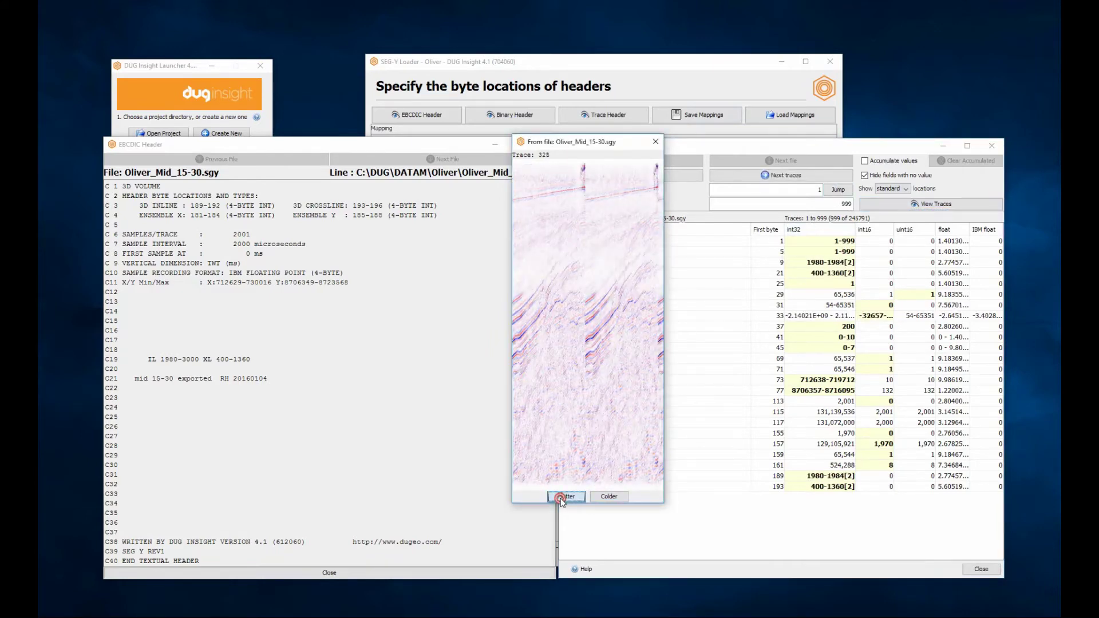
{"action": "left_click", "coordinate": [560, 498]}
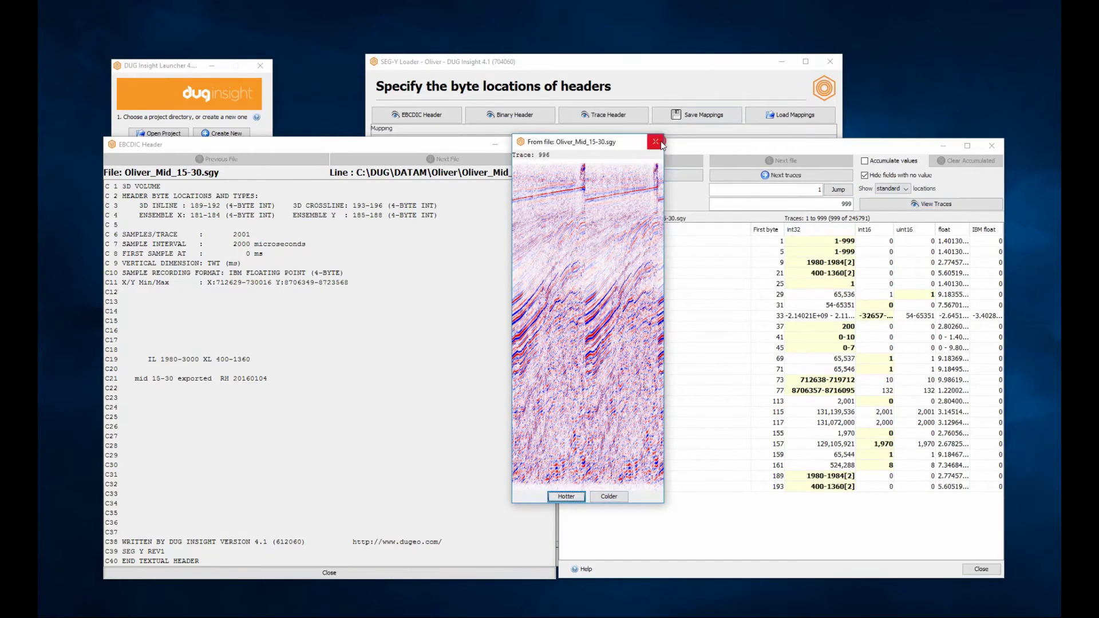
{"action": "left_click", "coordinate": [655, 142]}
Close the header windows and calculate tie points from X/Y bytes 73 and 77
{"action": "left_click", "coordinate": [992, 146]}
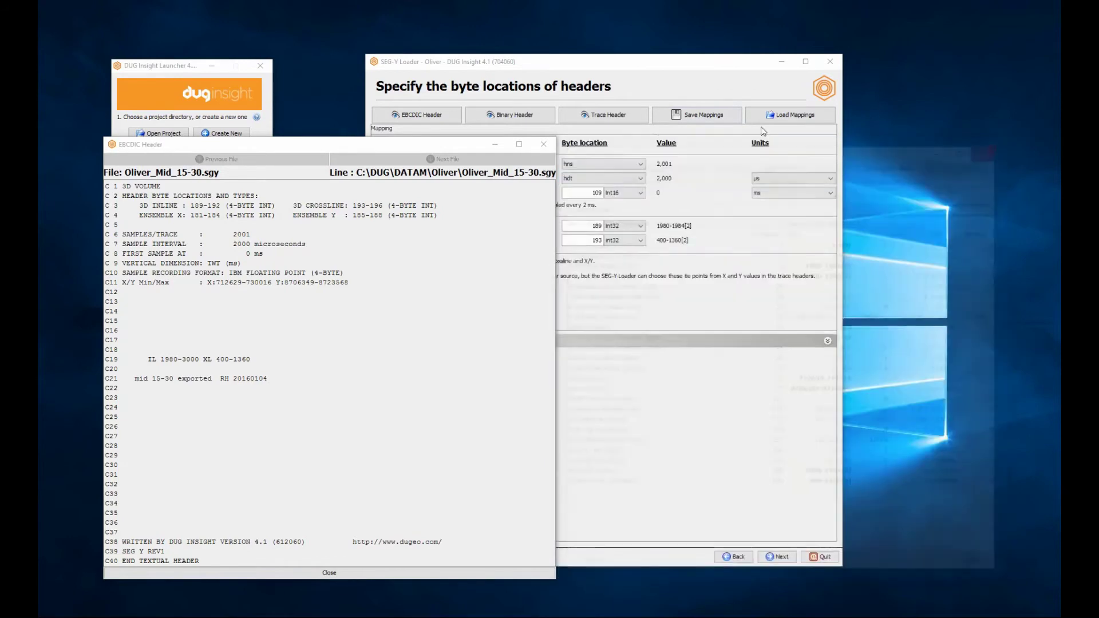
{"action": "left_click", "coordinate": [542, 143]}
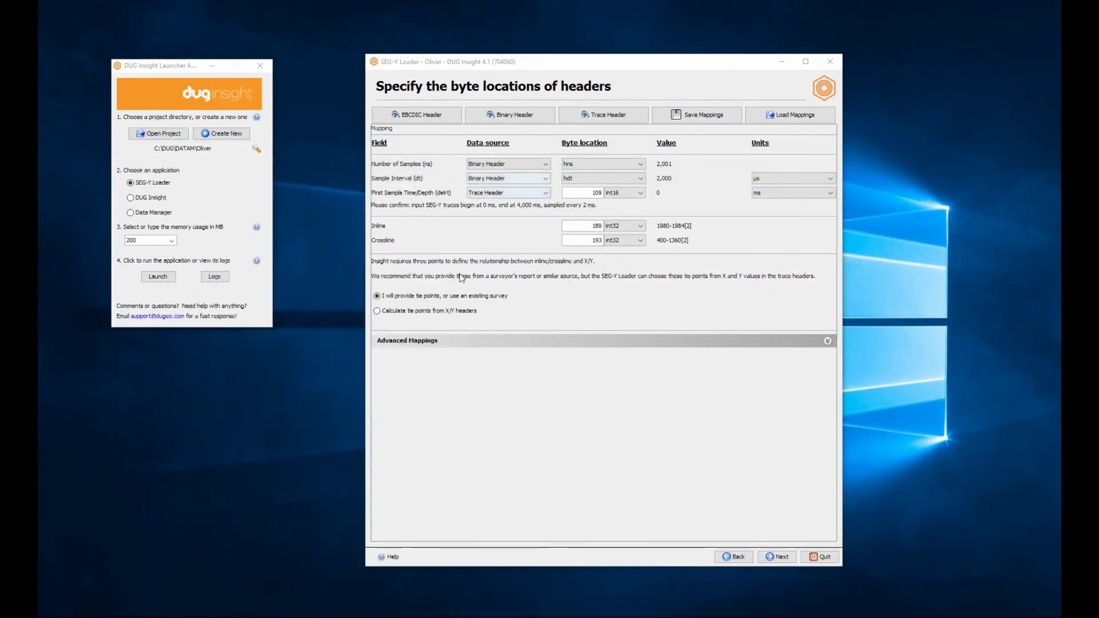
{"action": "left_click", "coordinate": [381, 311]}
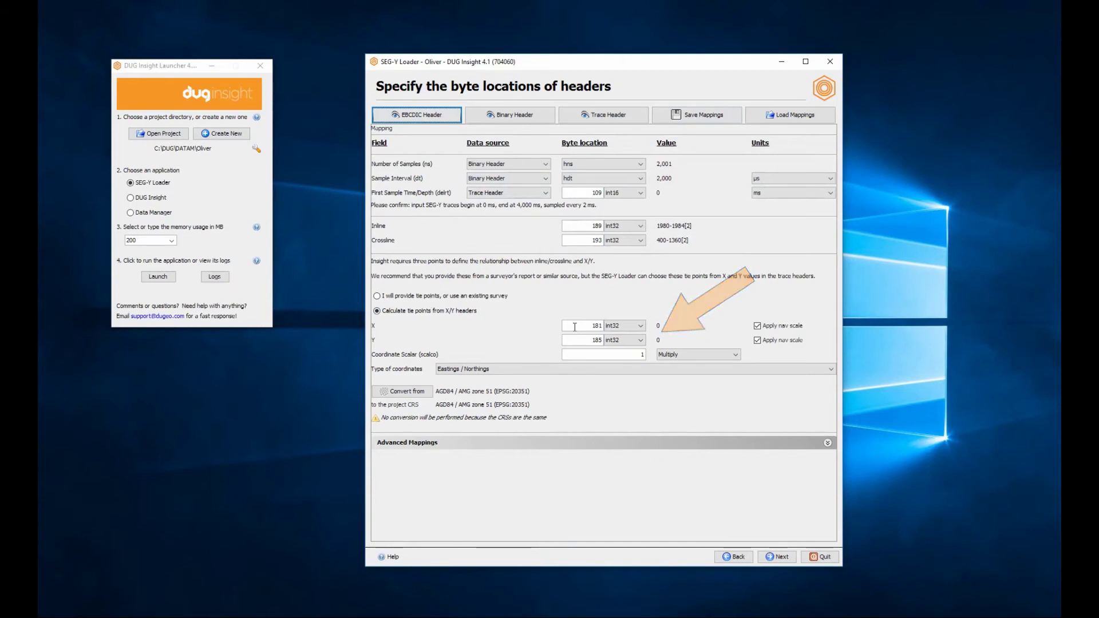
{"action": "left_click_drag", "start_coordinate": [574, 327], "coordinate": [616, 326]}
{"action": "type", "text": "73"}
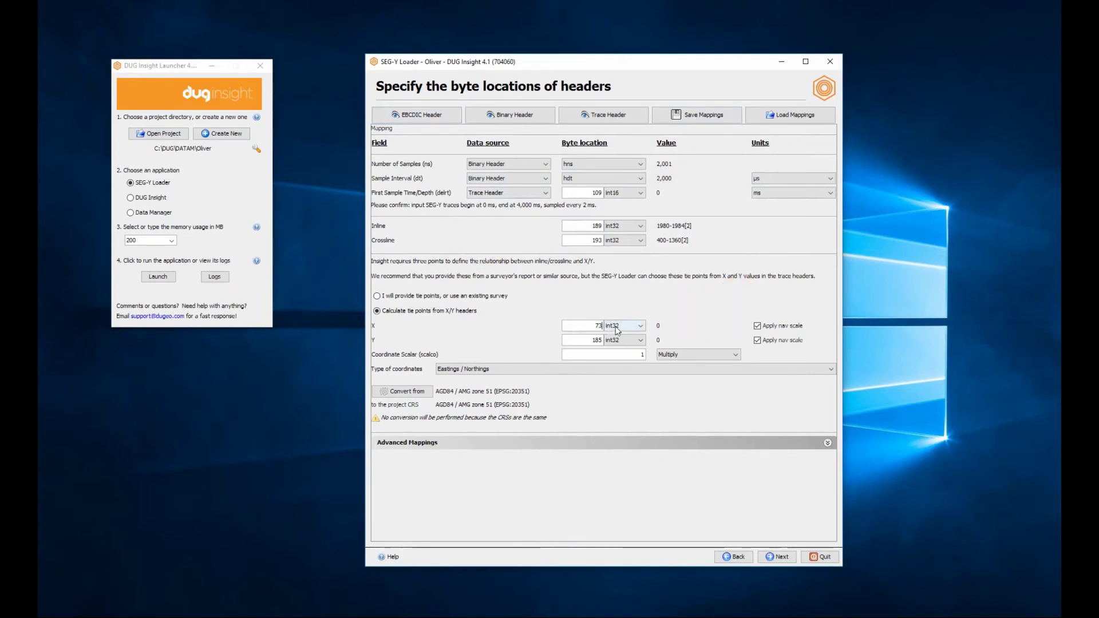
{"action": "left_click_drag", "start_coordinate": [585, 340], "coordinate": [605, 344]}
{"action": "type", "text": "77"}
{"action": "double_click", "coordinate": [624, 355]}
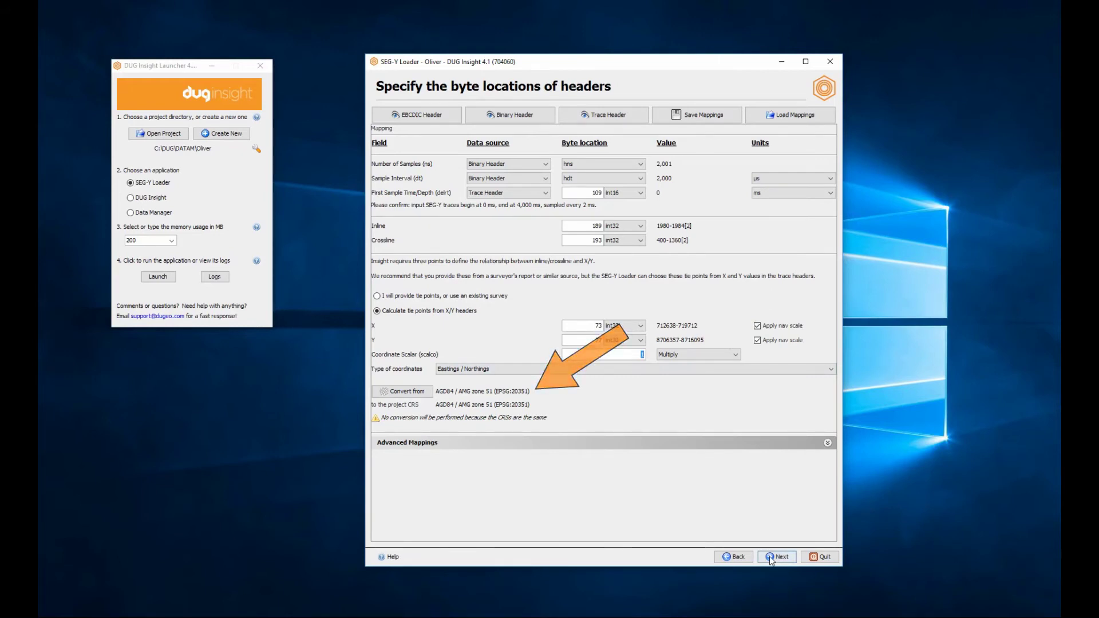
{"action": "left_click", "coordinate": [770, 561]}
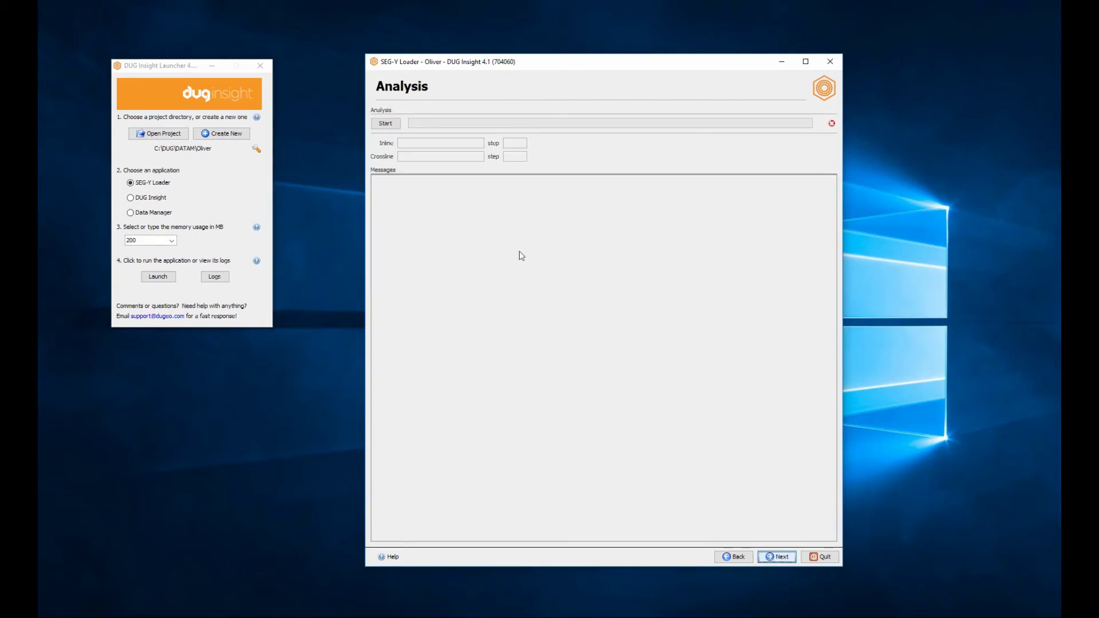
Run the file analysis to obtain three tie points and continue to Survey
{"action": "left_click", "coordinate": [387, 124]}
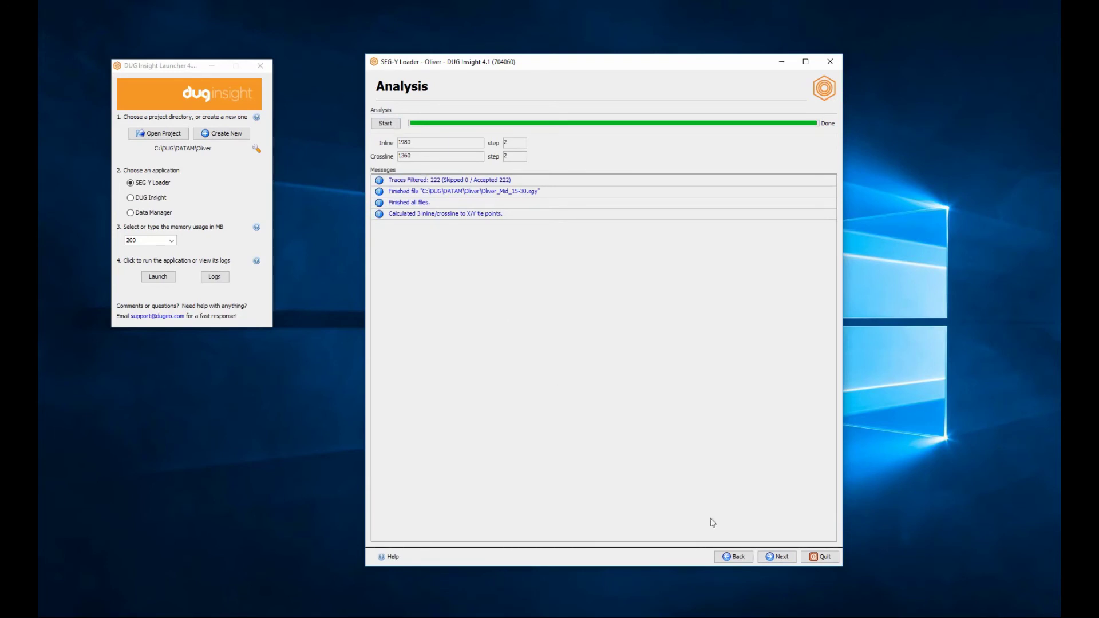
{"action": "left_click", "coordinate": [777, 558]}
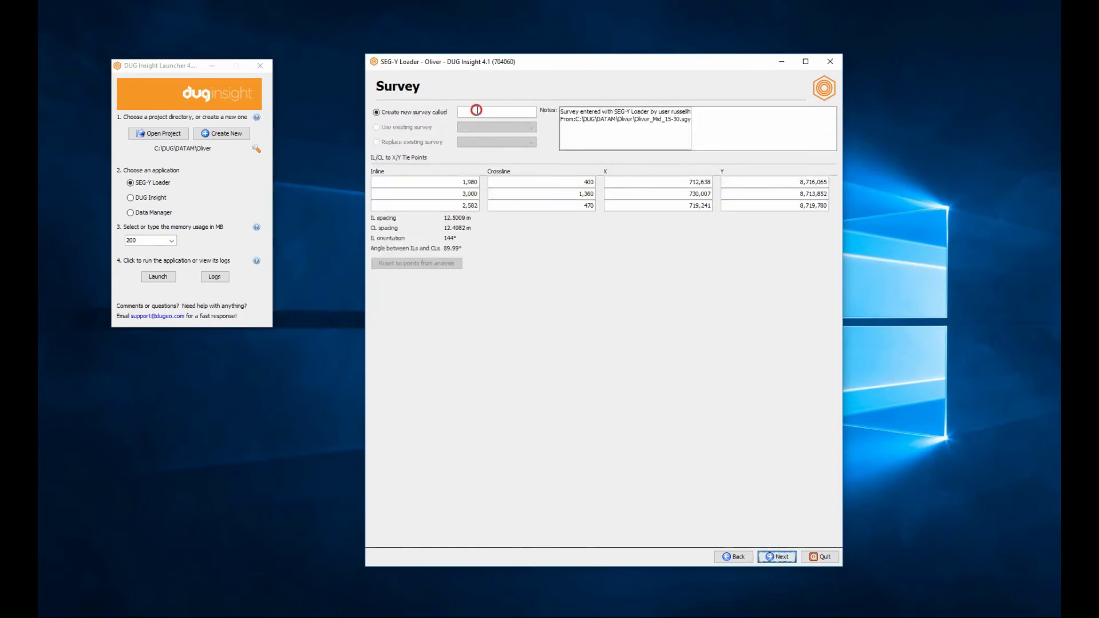
Enter Oliver3D as the new survey name and continue to Output Options
{"action": "left_click", "coordinate": [477, 111]}
{"action": "type", "text": "liver"}
{"action": "type", "text": "3D"}
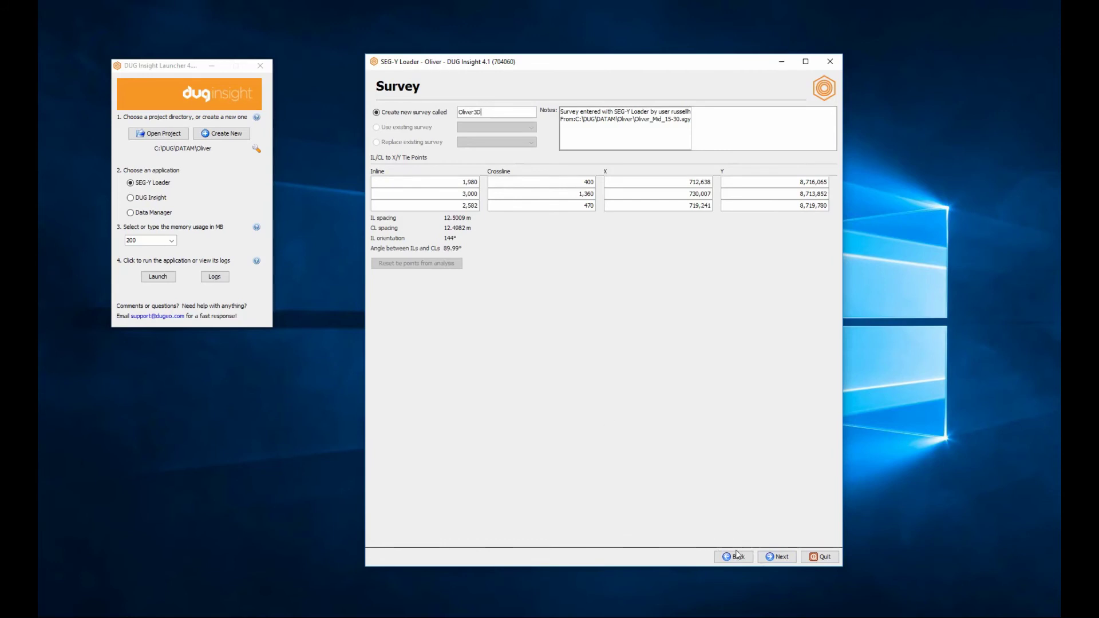
{"action": "left_click", "coordinate": [778, 558]}
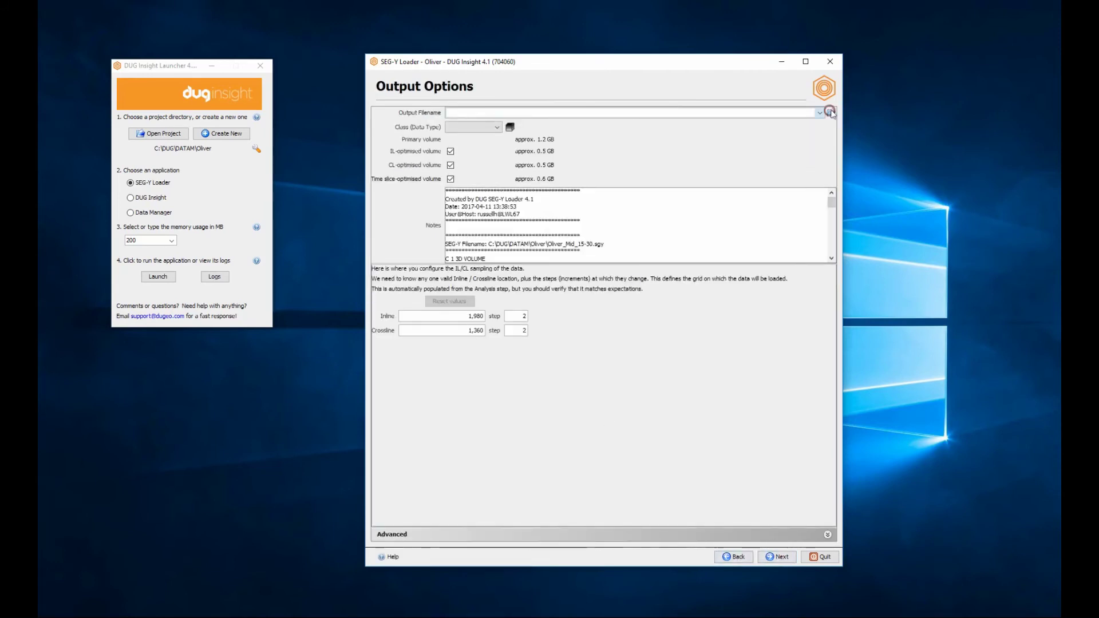
Save the output as Mid_15-30.dugio and set its data type to Stack (Mid)
{"action": "left_click", "coordinate": [831, 112]}
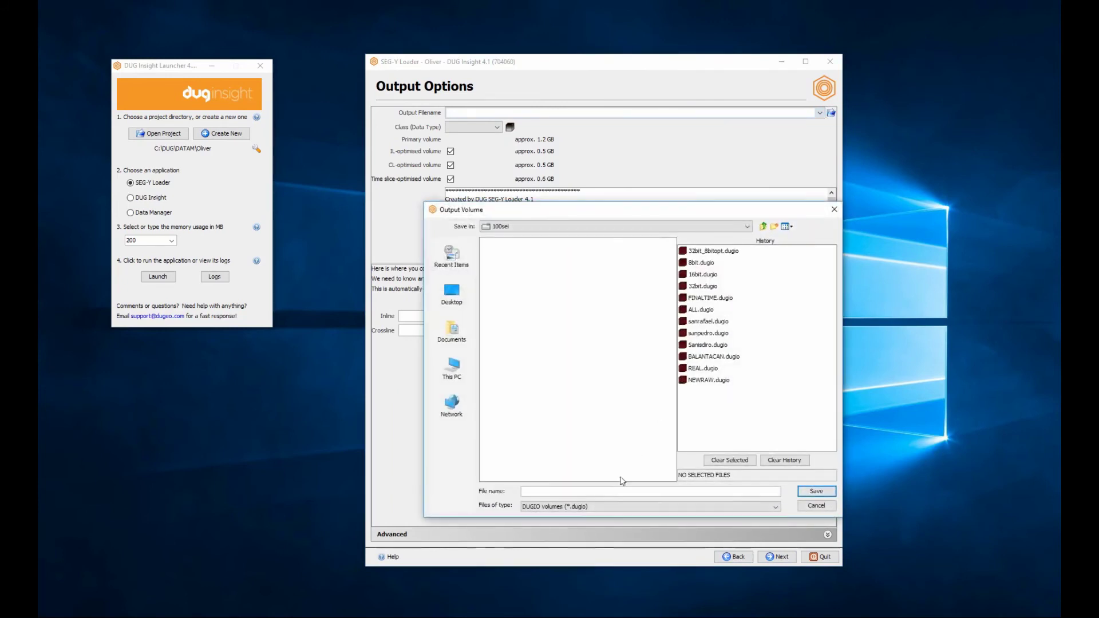
{"action": "type", "text": "M"}
{"action": "type", "text": "id_15-30"}
{"action": "left_click", "coordinate": [812, 491]}
{"action": "left_click", "coordinate": [486, 128]}
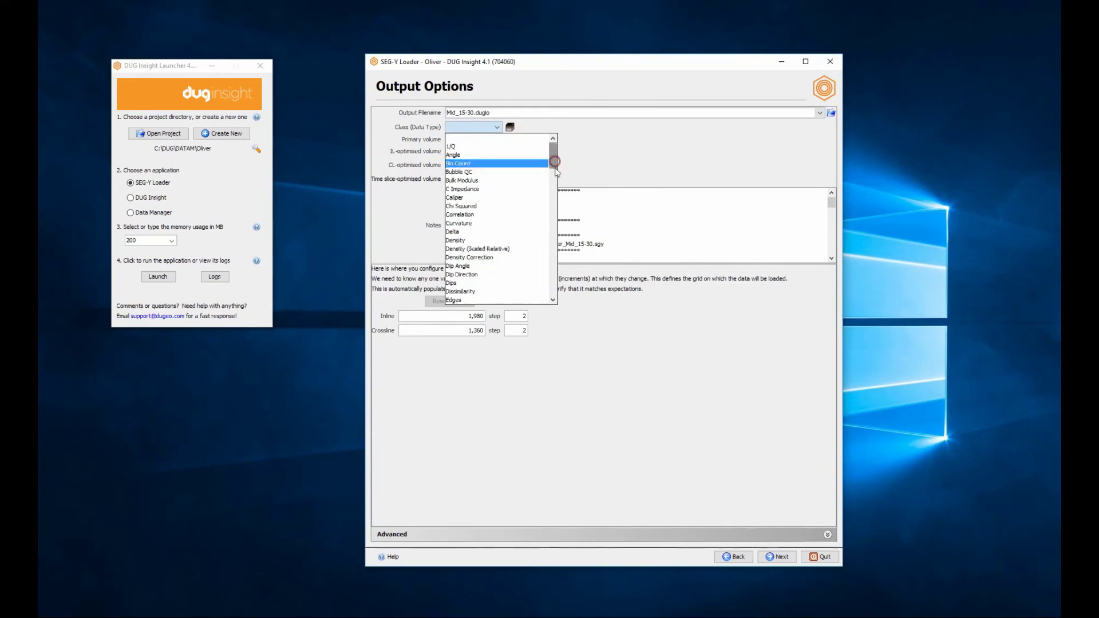
{"action": "left_click_drag", "start_coordinate": [554, 167], "coordinate": [551, 275]}
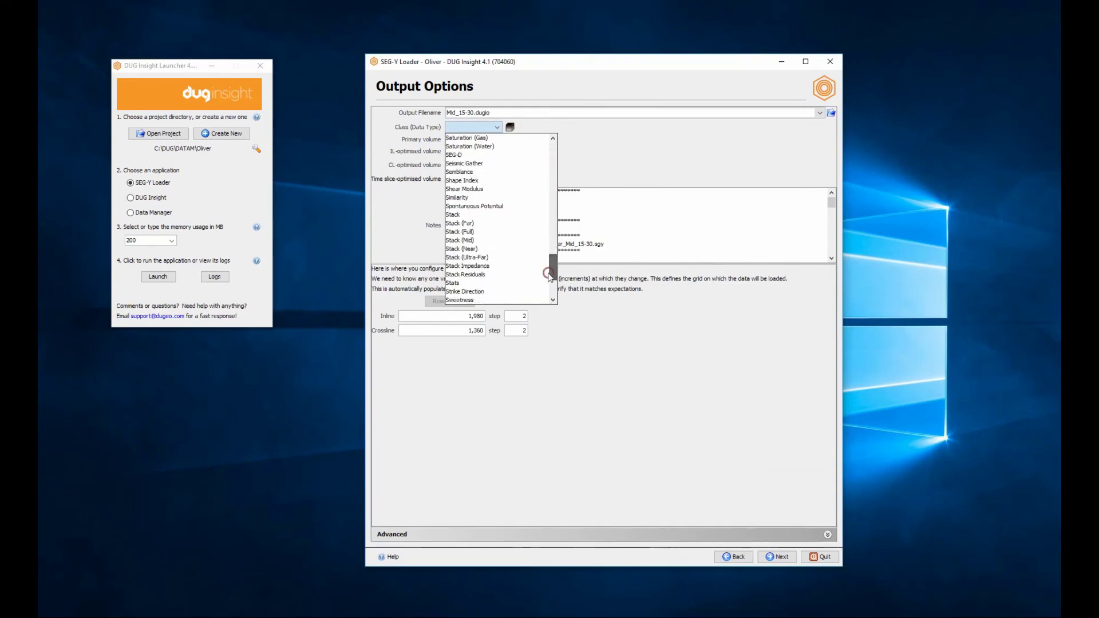
{"action": "left_click", "coordinate": [477, 240]}
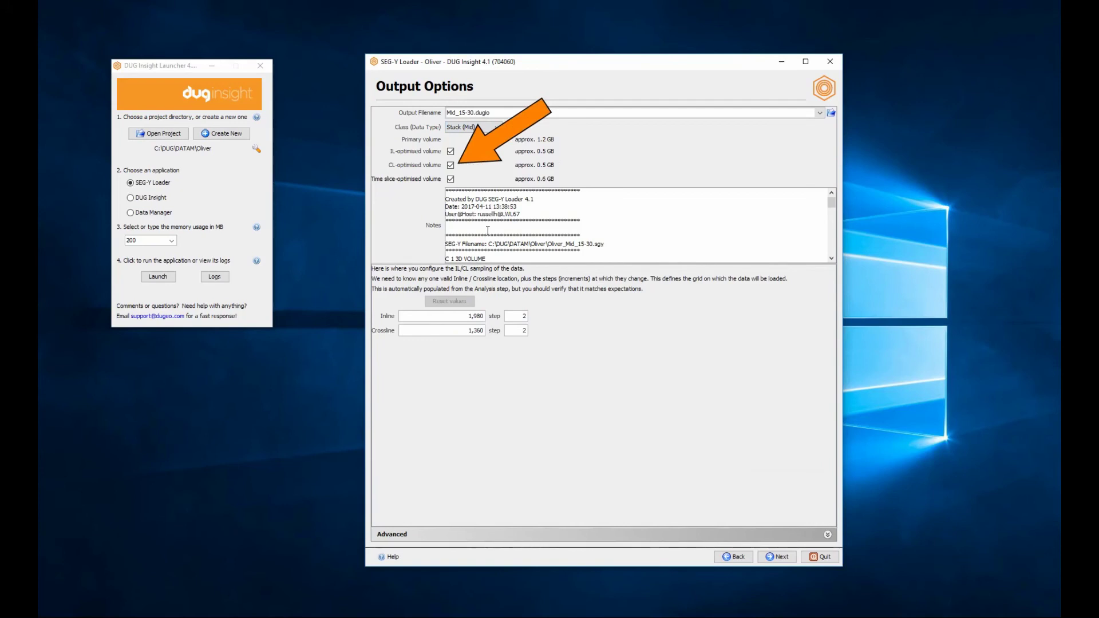
Review the Advanced compression settings and start writing the Mid_15-30 volume
{"action": "left_click", "coordinate": [827, 536]}
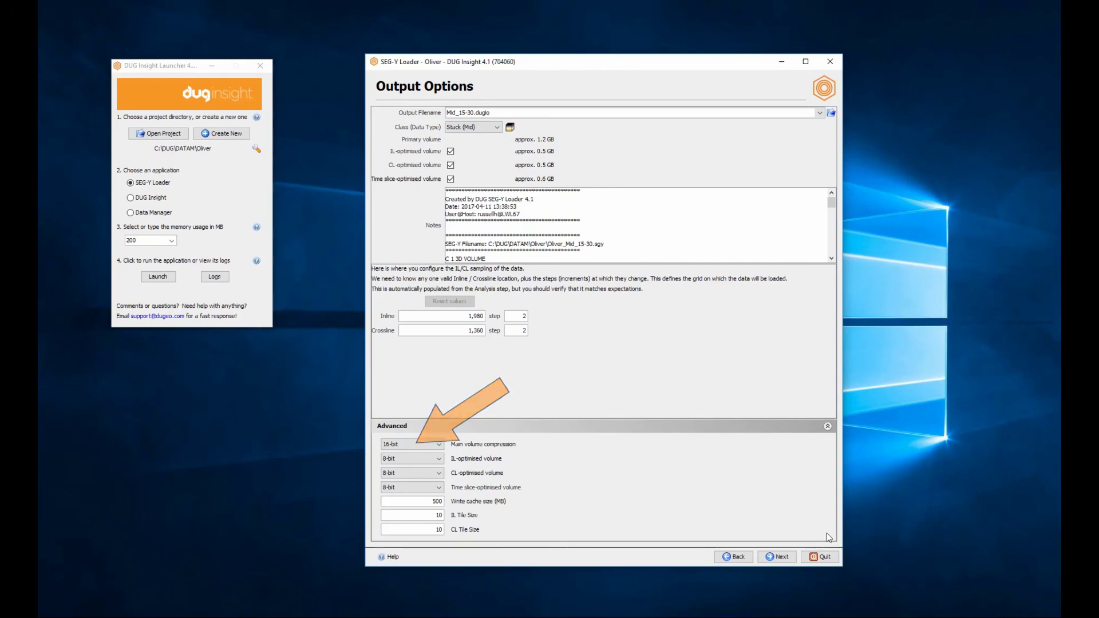
{"action": "left_click", "coordinate": [777, 556]}
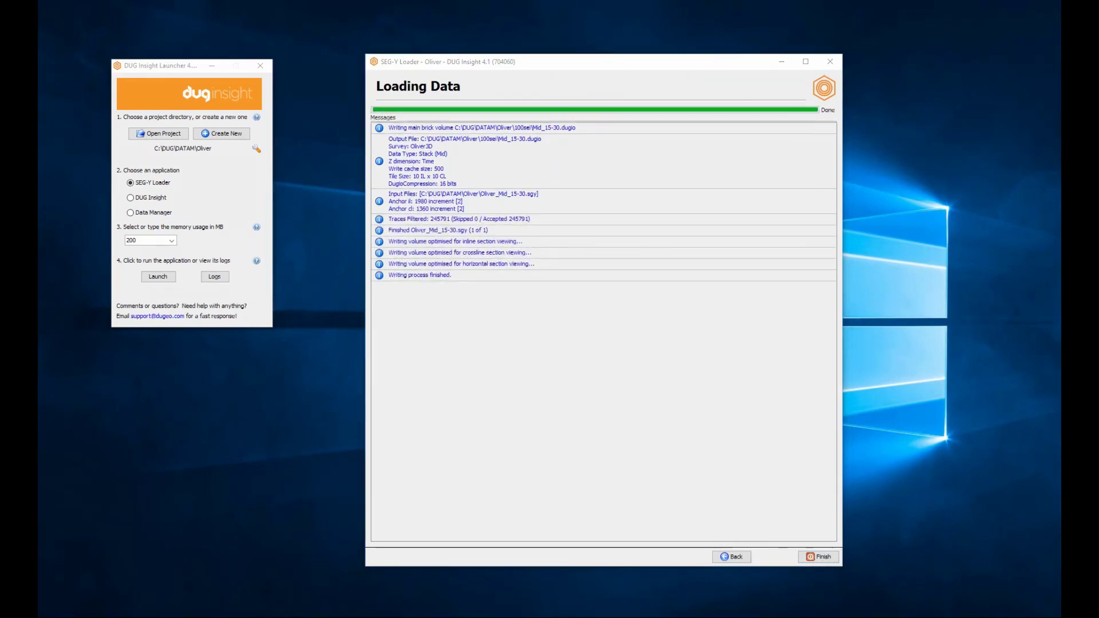
Finish the completed load and confirm quitting the SEG-Y Loader
{"action": "left_click", "coordinate": [818, 557]}
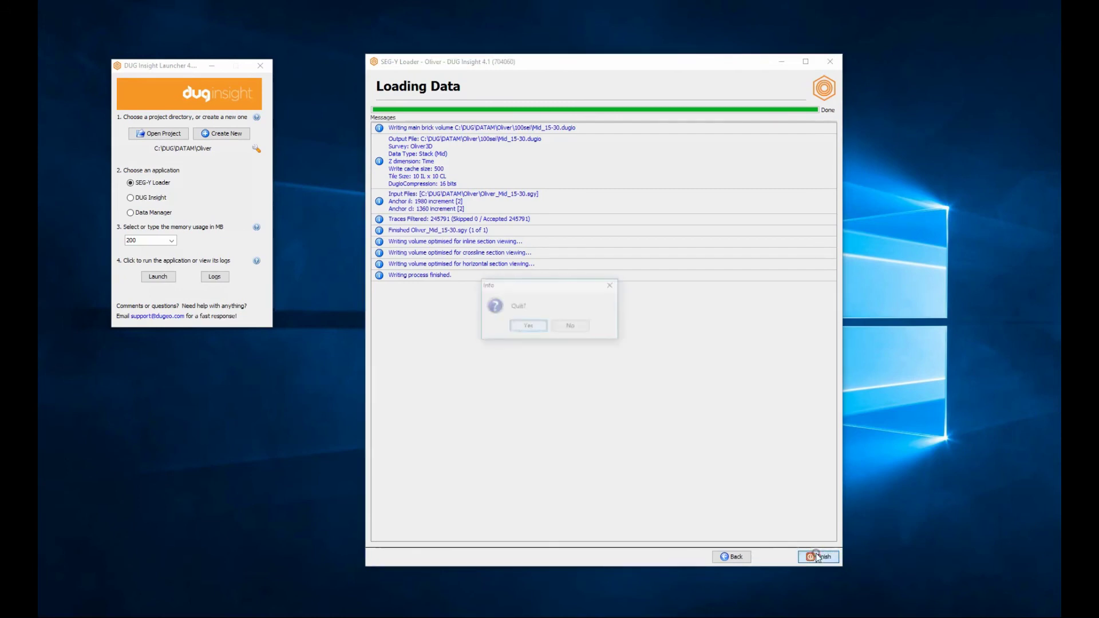
{"action": "left_click", "coordinate": [528, 327]}
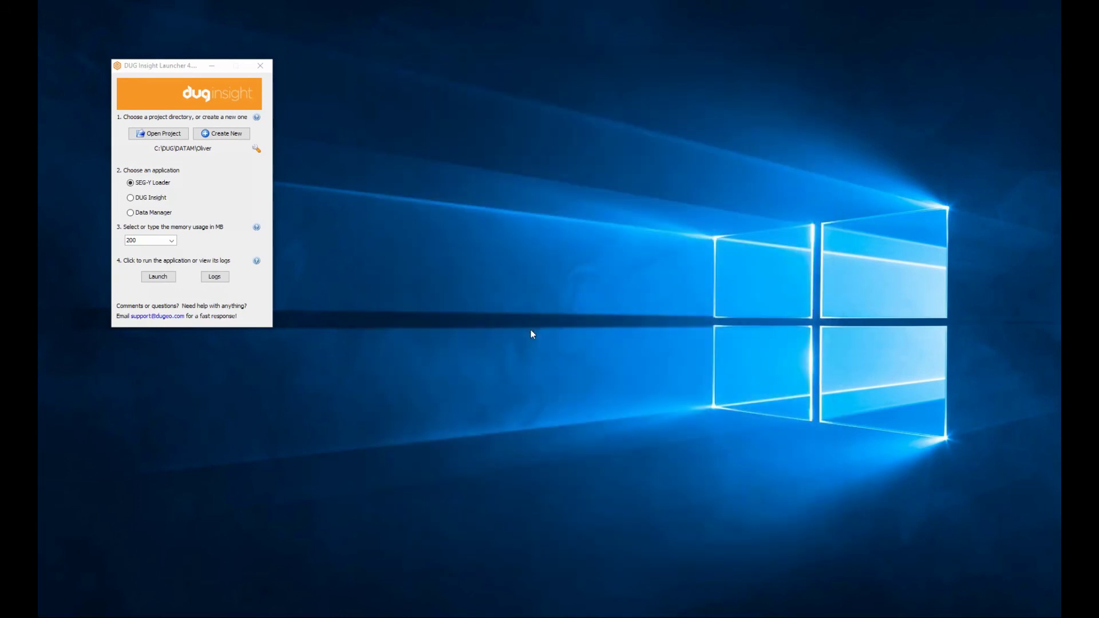